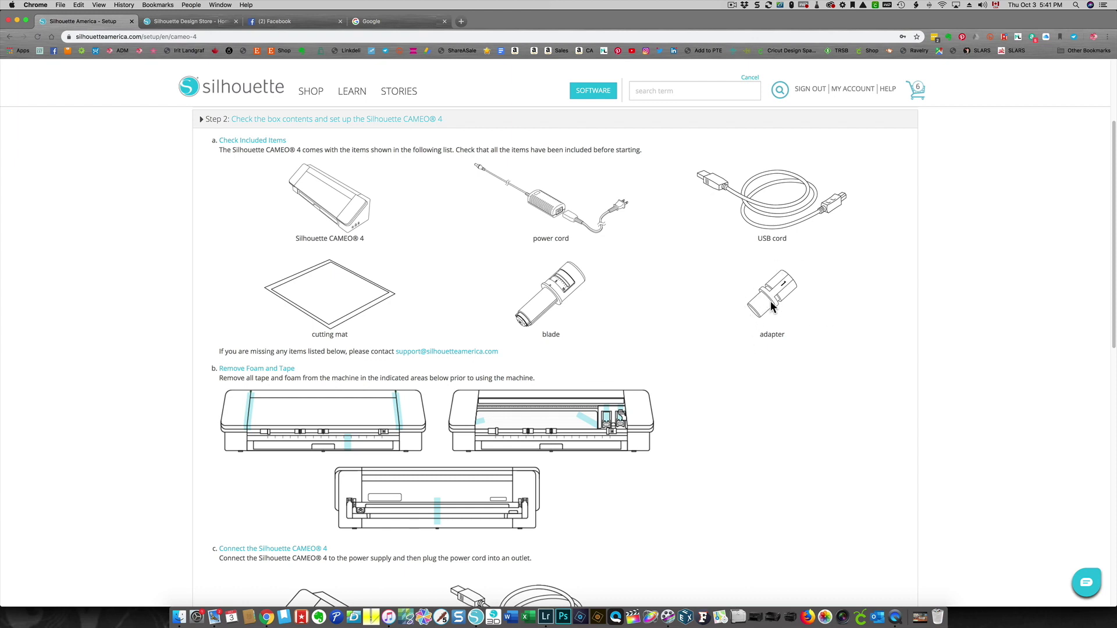
# Step: Review the CAMEO 4 box contents, tape removal and power connection instructions in Step 2, and continue to Step 3
pyautogui.scroll(-5, 233, 479)
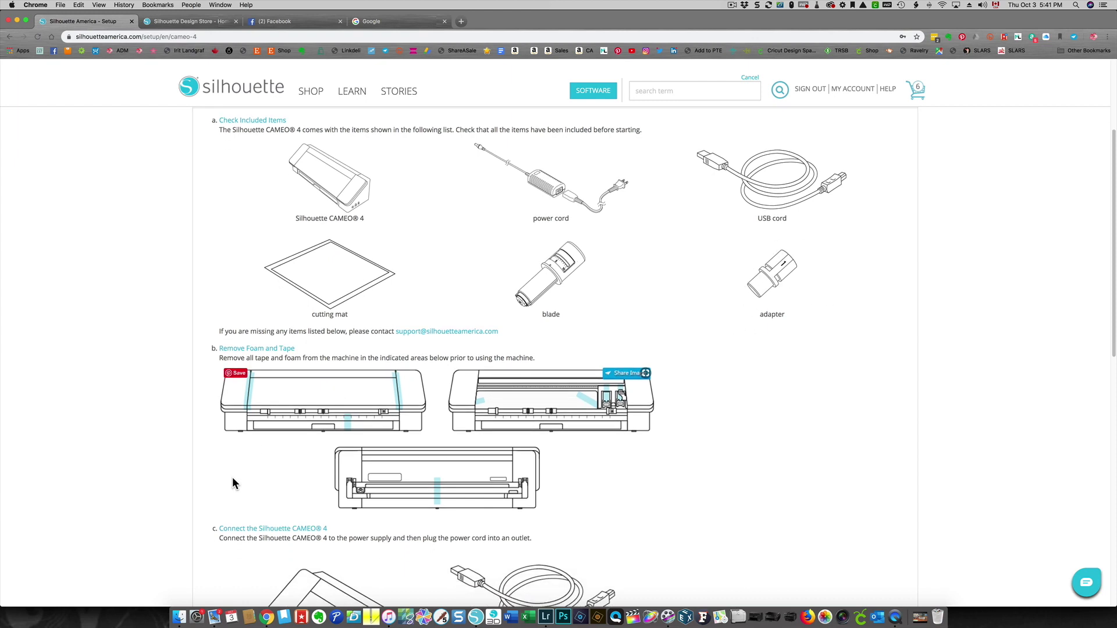
pyautogui.scroll(-4, 145, 417)
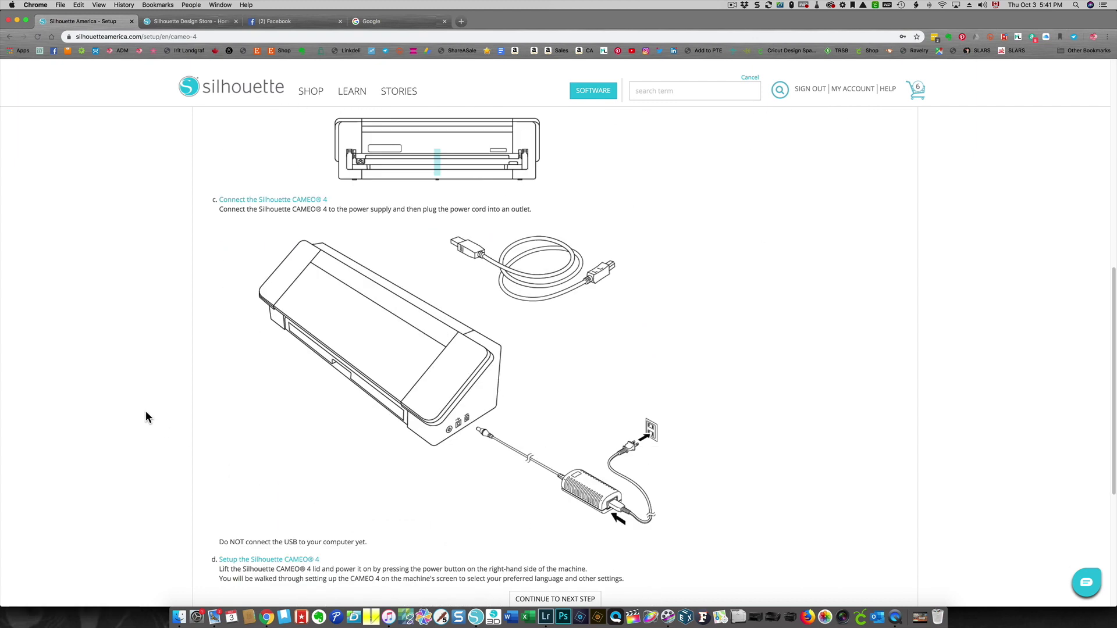
pyautogui.scroll(-2, 271, 410)
pyautogui.scroll(-1, 281, 404)
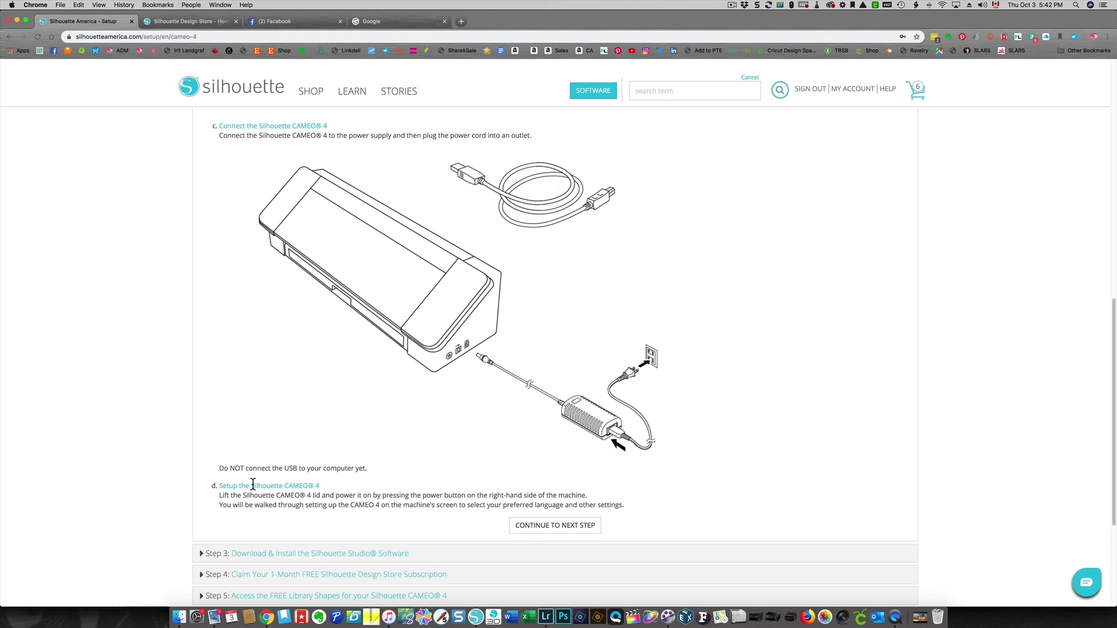
pyautogui.click(560, 525)
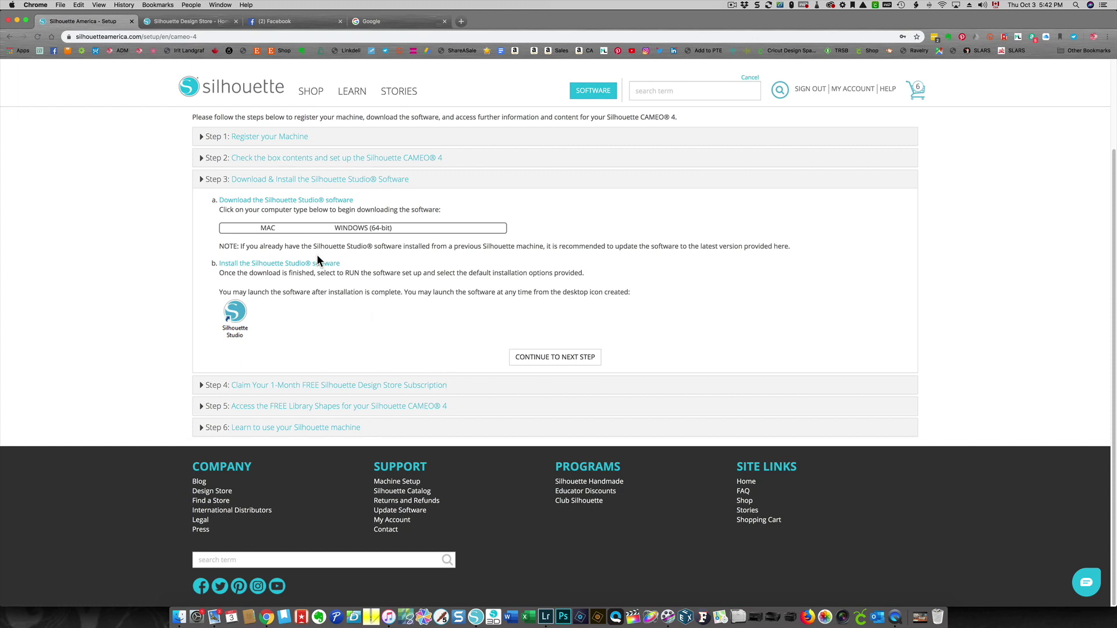
# Step: Download the Mac version of Silhouette Studio to the Temp folder and quit the running copy of Silhouette Studio
pyautogui.click(282, 230)
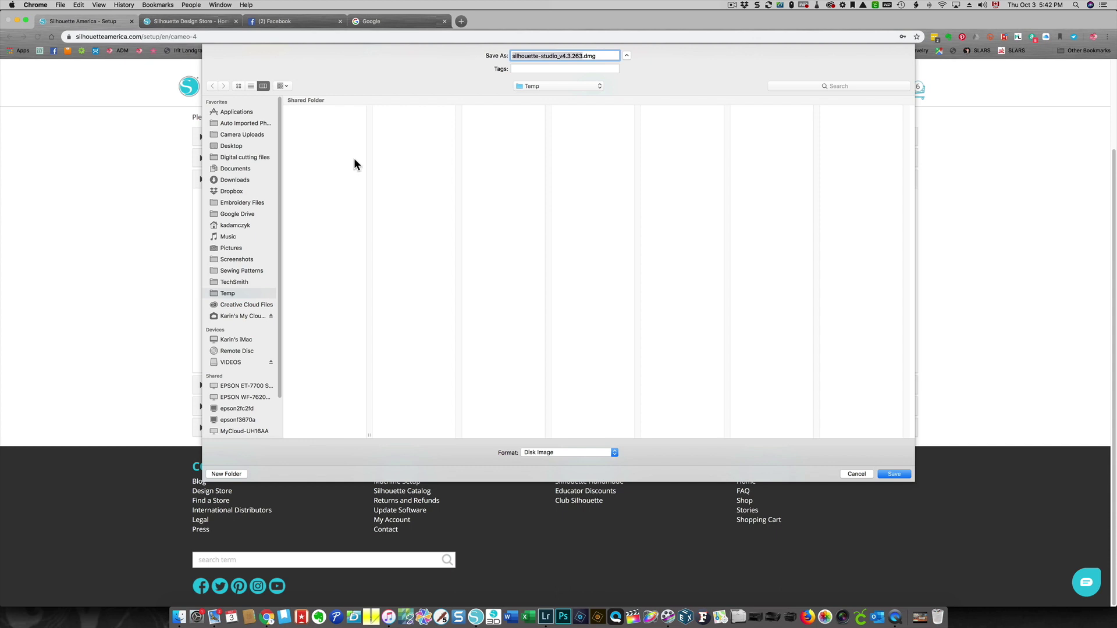
pyautogui.click(884, 473)
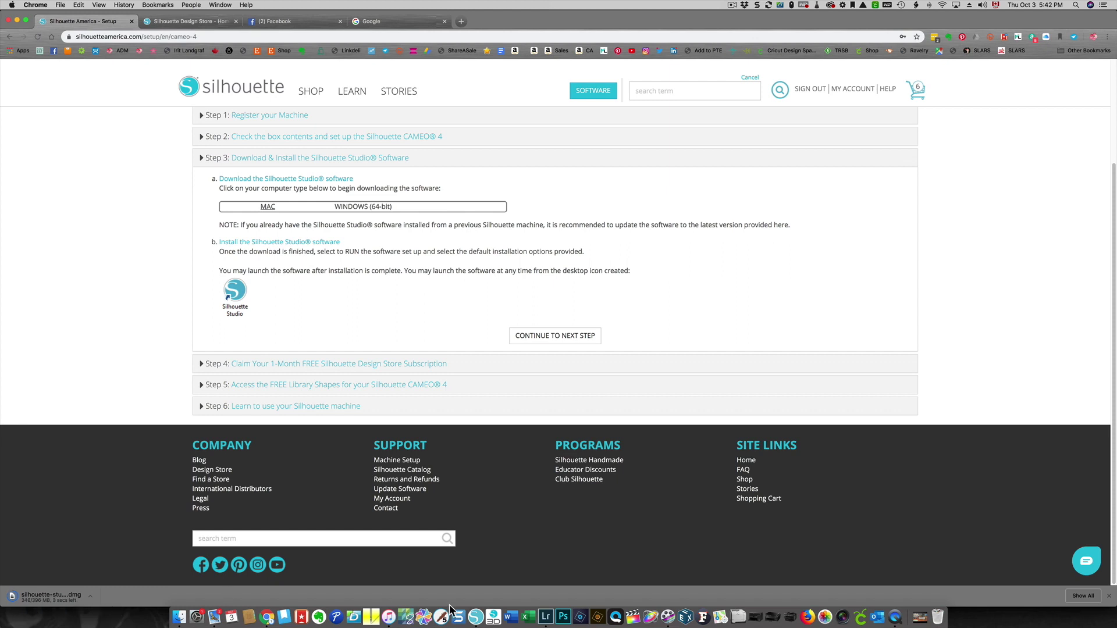
pyautogui.rightClick(477, 618)
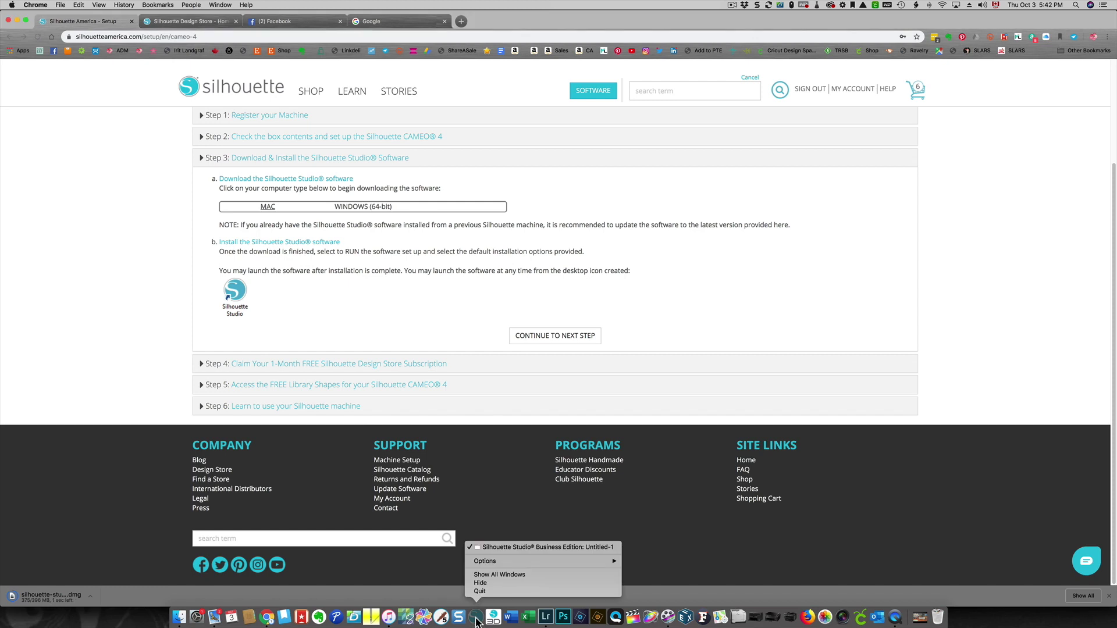
pyautogui.click(479, 590)
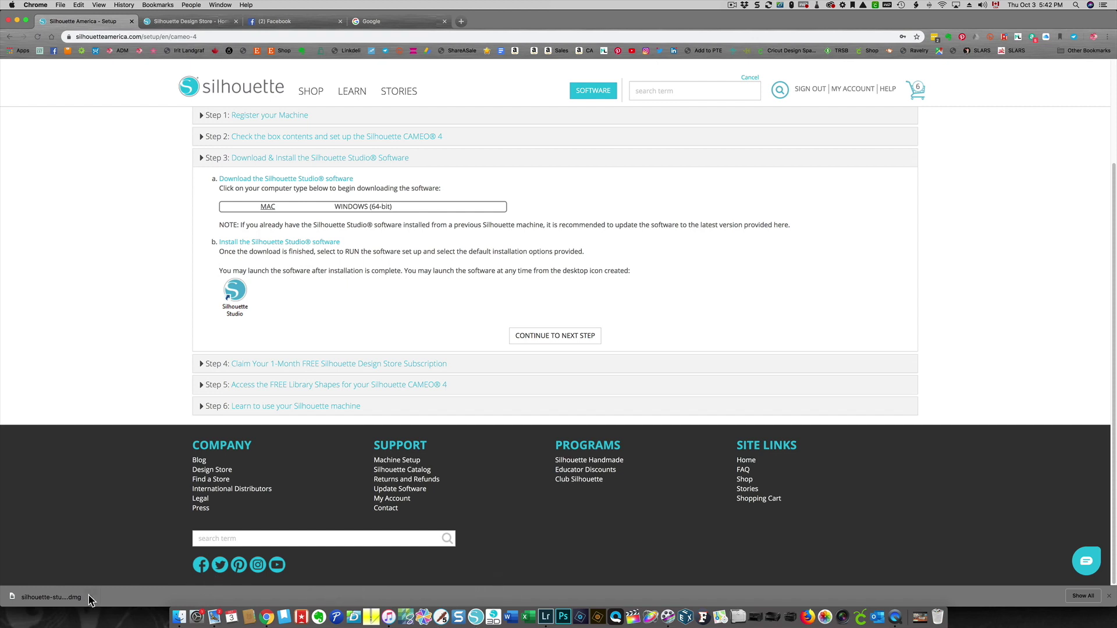
# Step: Install Silhouette Studio.app from the downloaded disk image into Applications, replacing the older copy and authorising with the account password, and close the installer window
pyautogui.click(35, 599)
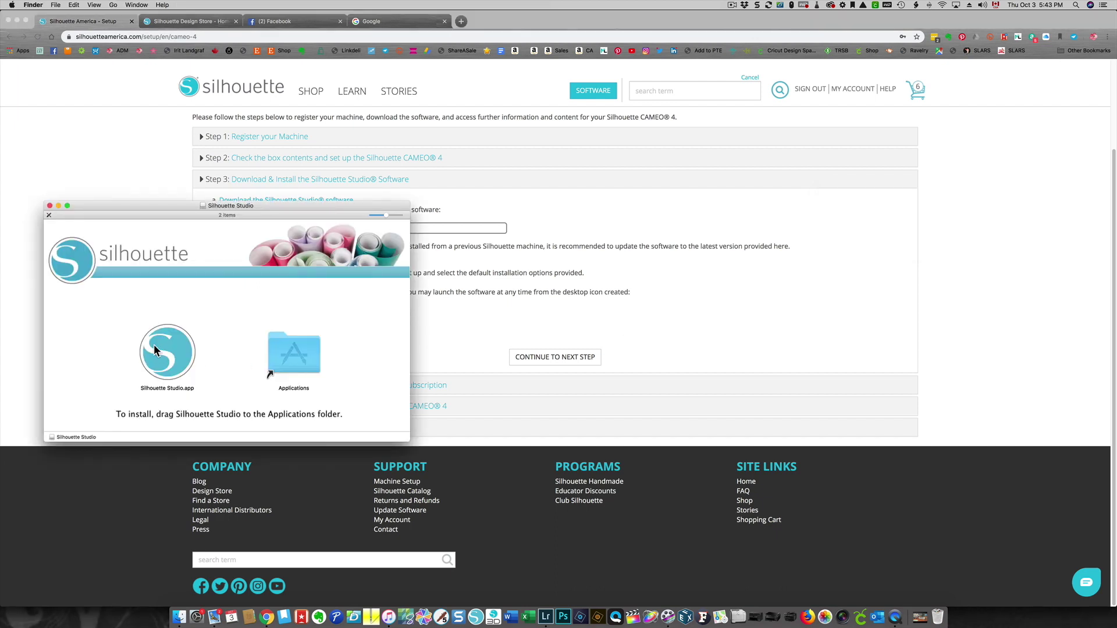
pyautogui.click(169, 358)
pyautogui.moveTo(170, 358); pyautogui.dragTo(295, 358)
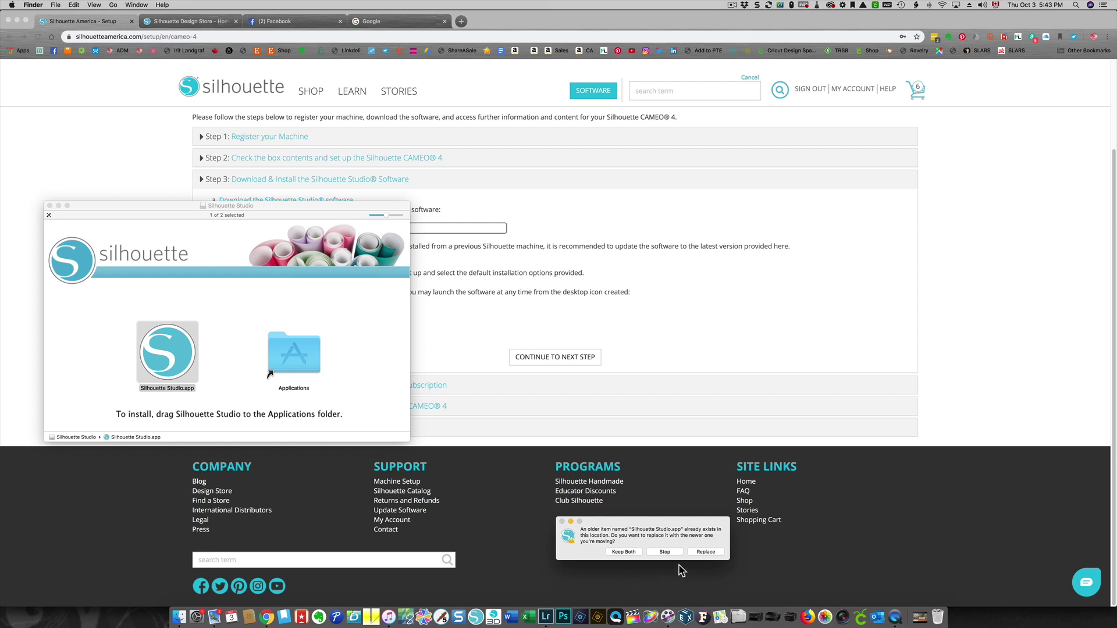
pyautogui.click(703, 552)
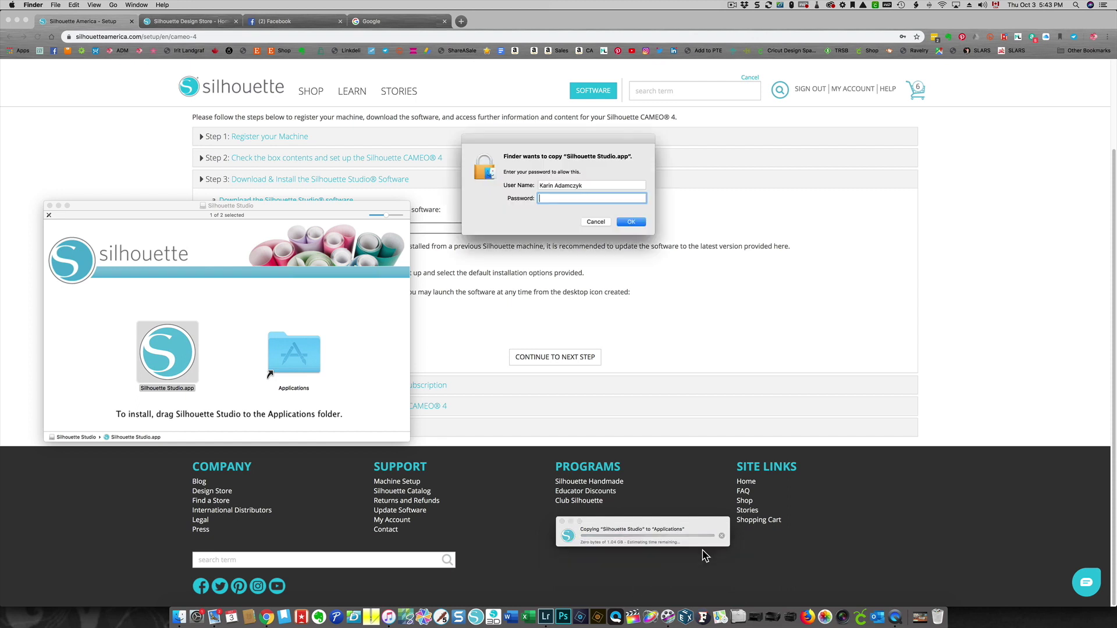
pyautogui.click(634, 222)
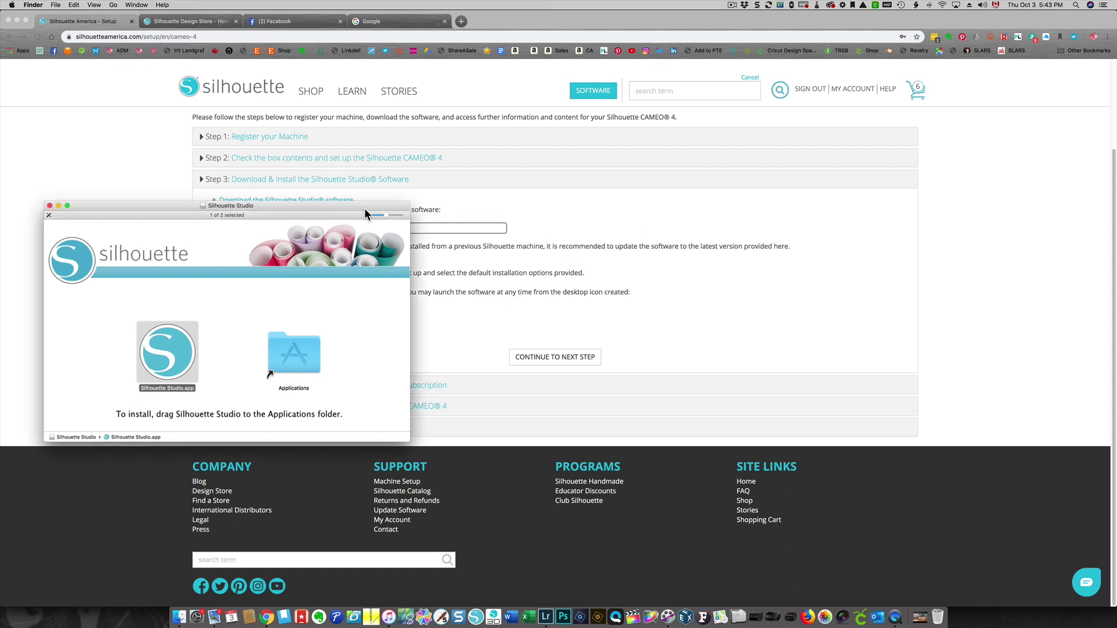
pyautogui.click(49, 206)
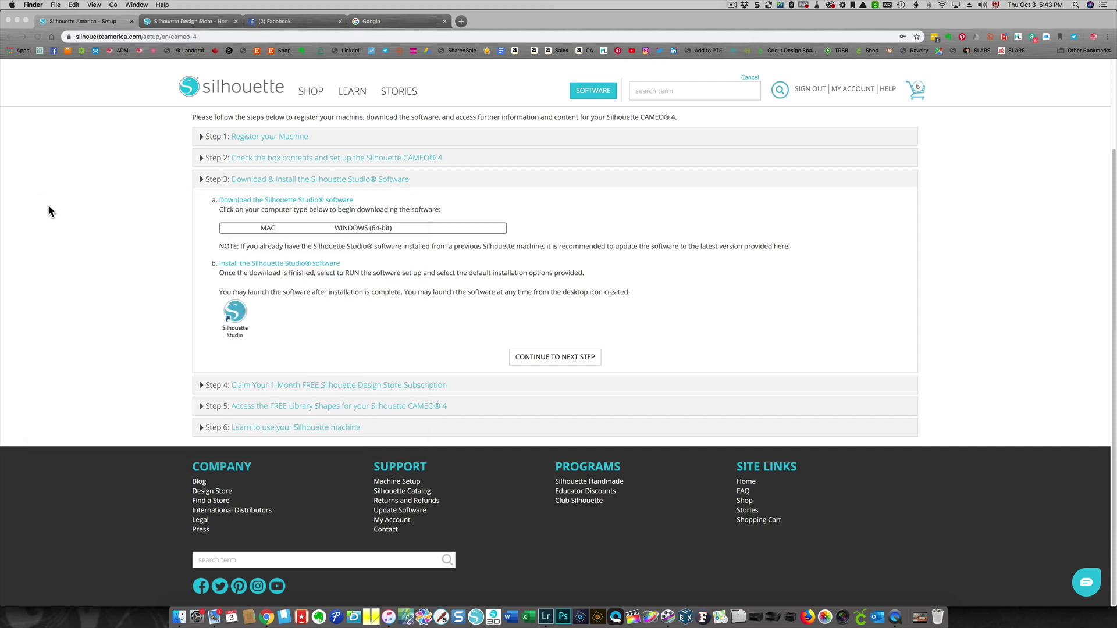
# Step: Continue to setup Step 4, open its Silhouette Design Store link, and return to the setup page to advance to Step 5
pyautogui.click(564, 358)
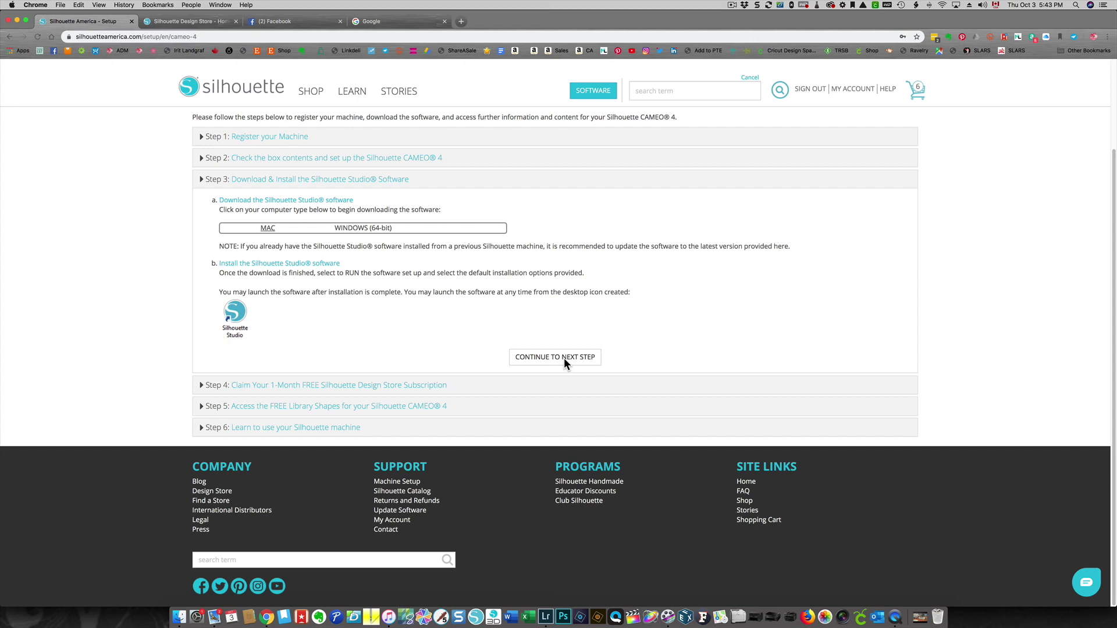
pyautogui.click(542, 357)
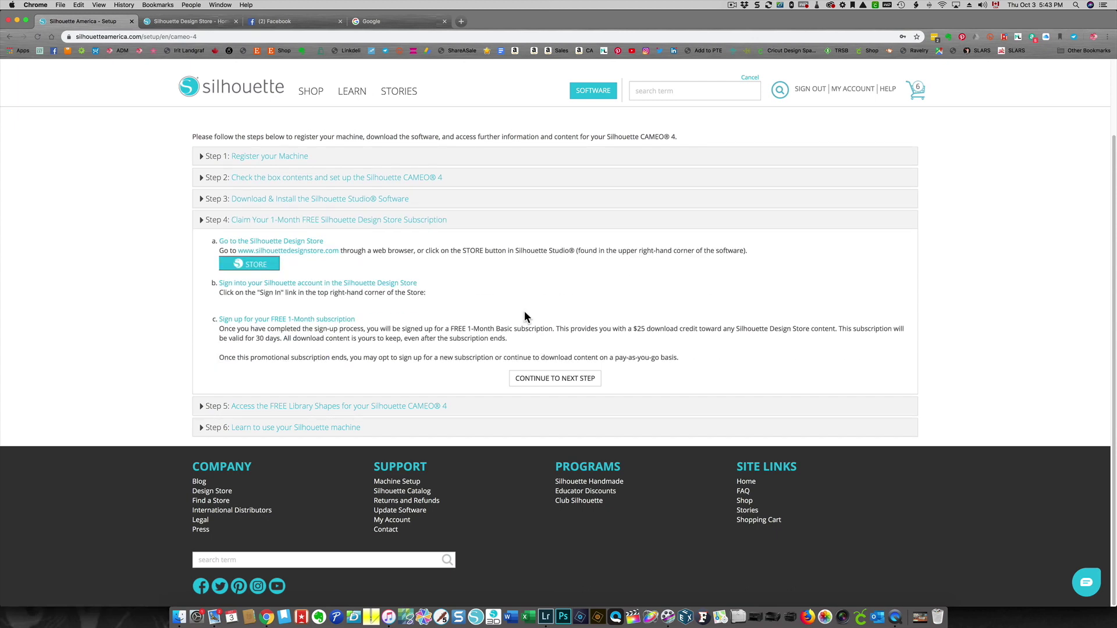
pyautogui.click(303, 254)
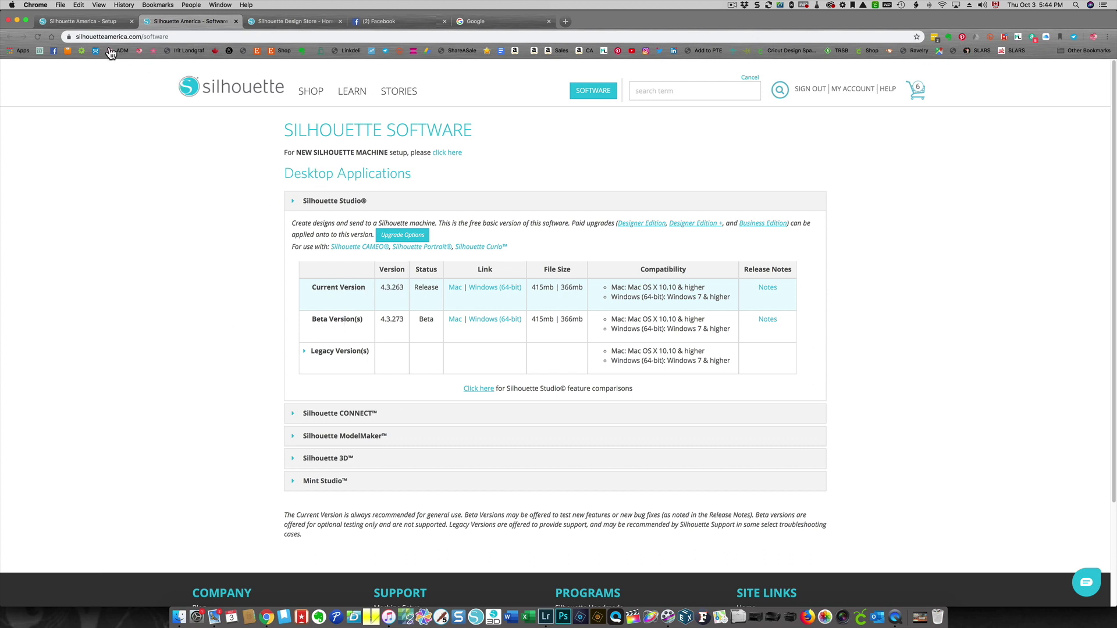
pyautogui.click(104, 21)
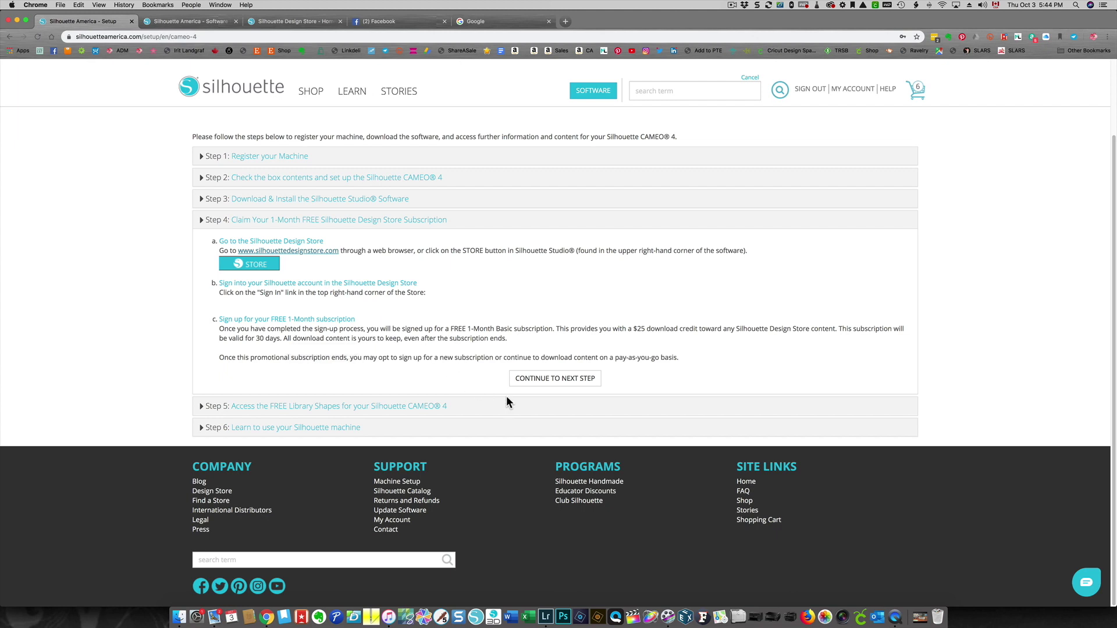
pyautogui.click(547, 379)
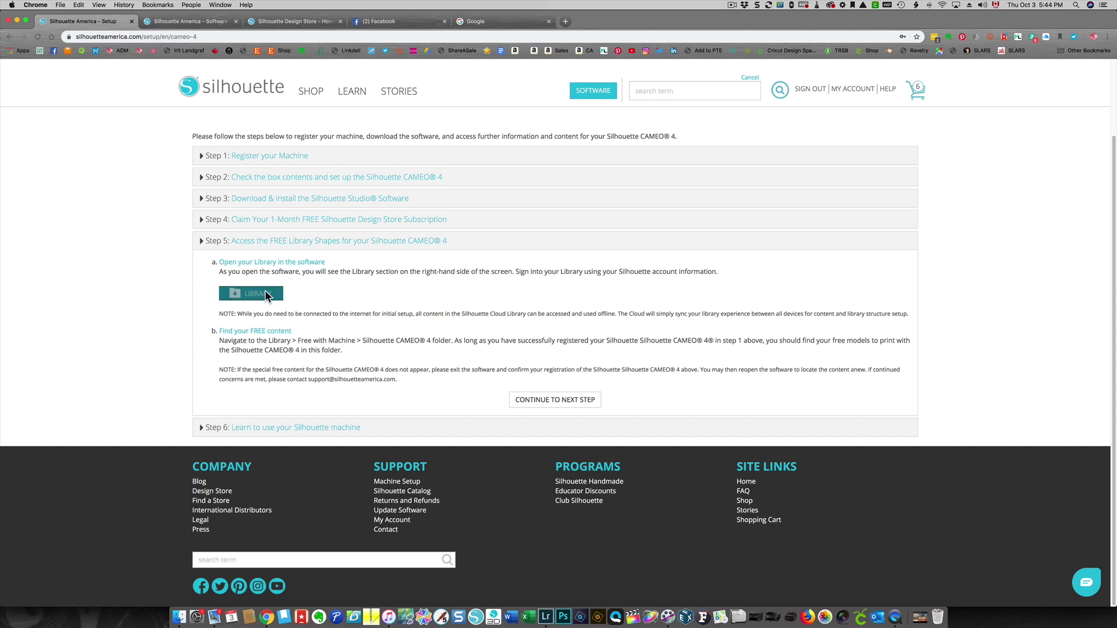
# Step: Launch Silhouette Studio and go through the 4.3 what's-new welcome pages to the end to get started
pyautogui.click(474, 618)
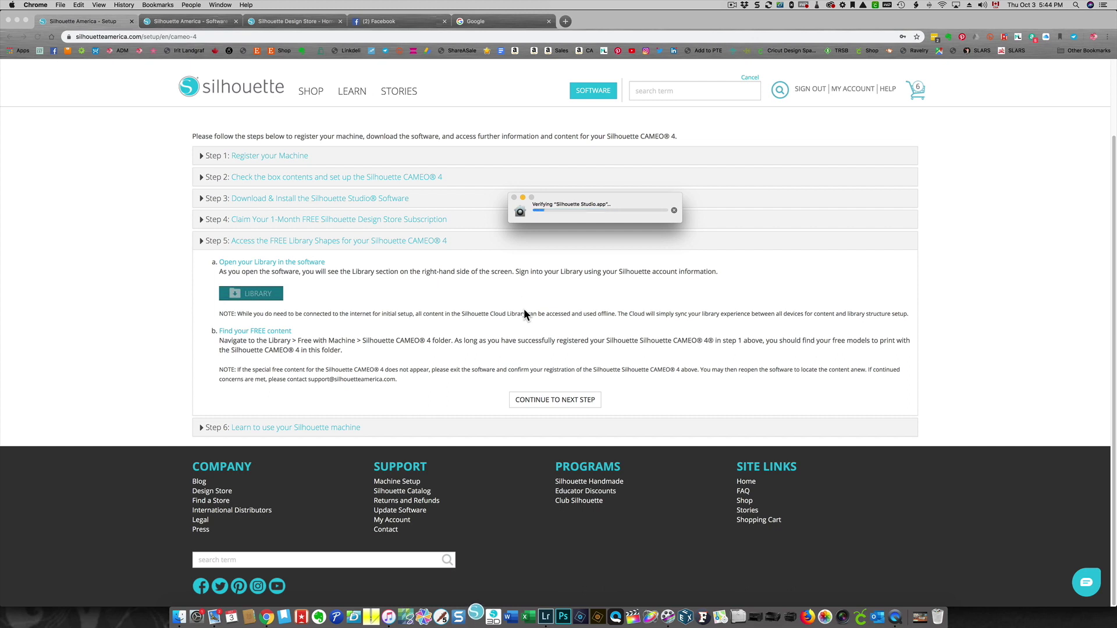
pyautogui.click(631, 198)
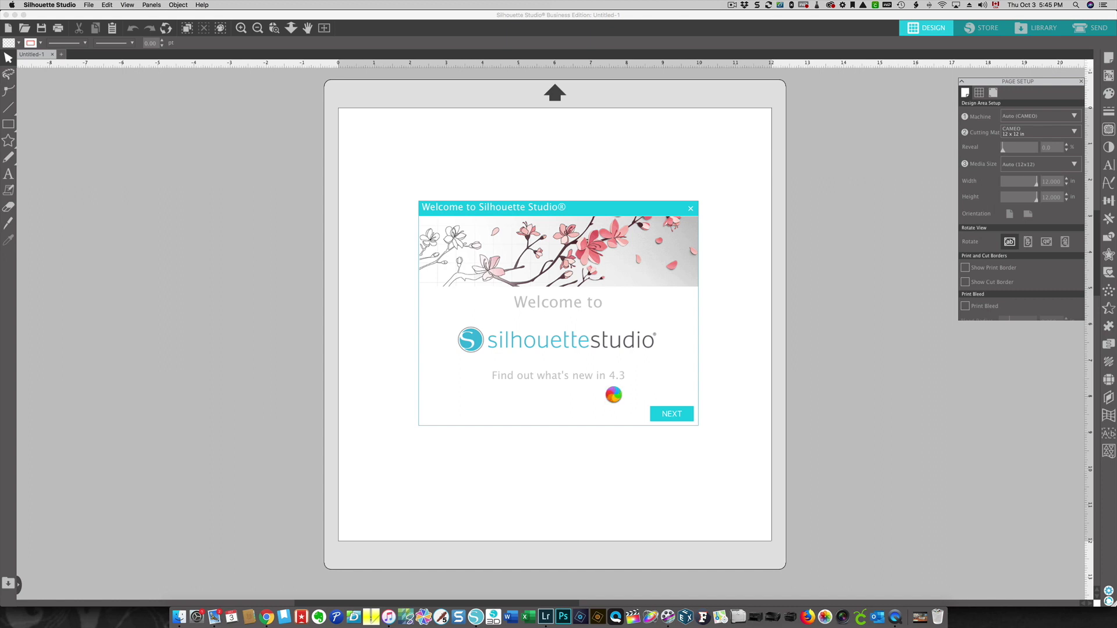
pyautogui.click(673, 417)
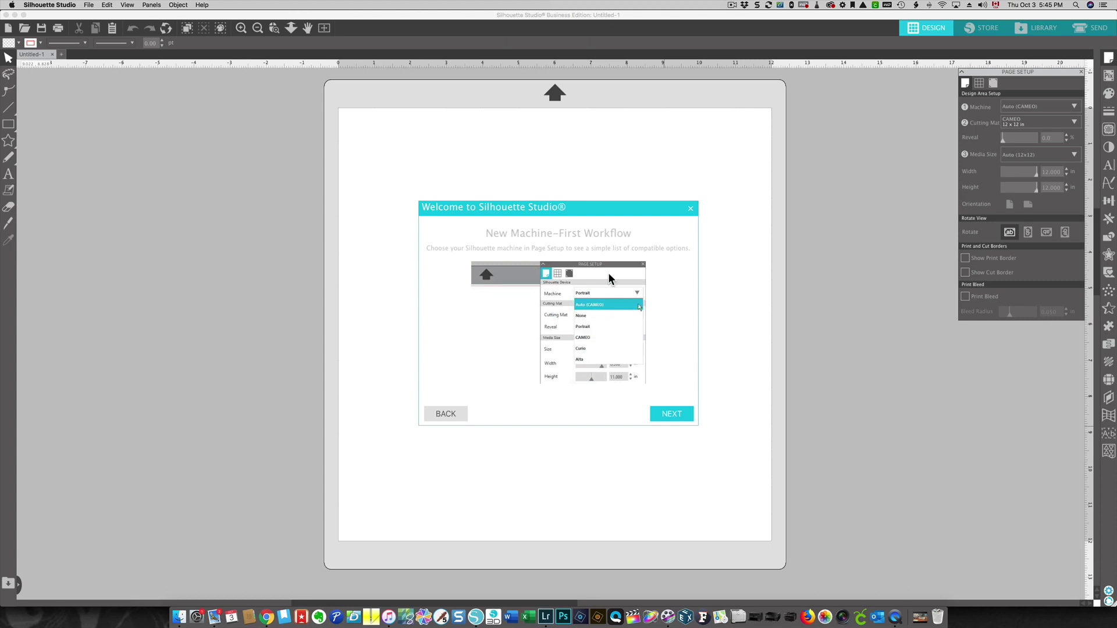
pyautogui.click(661, 414)
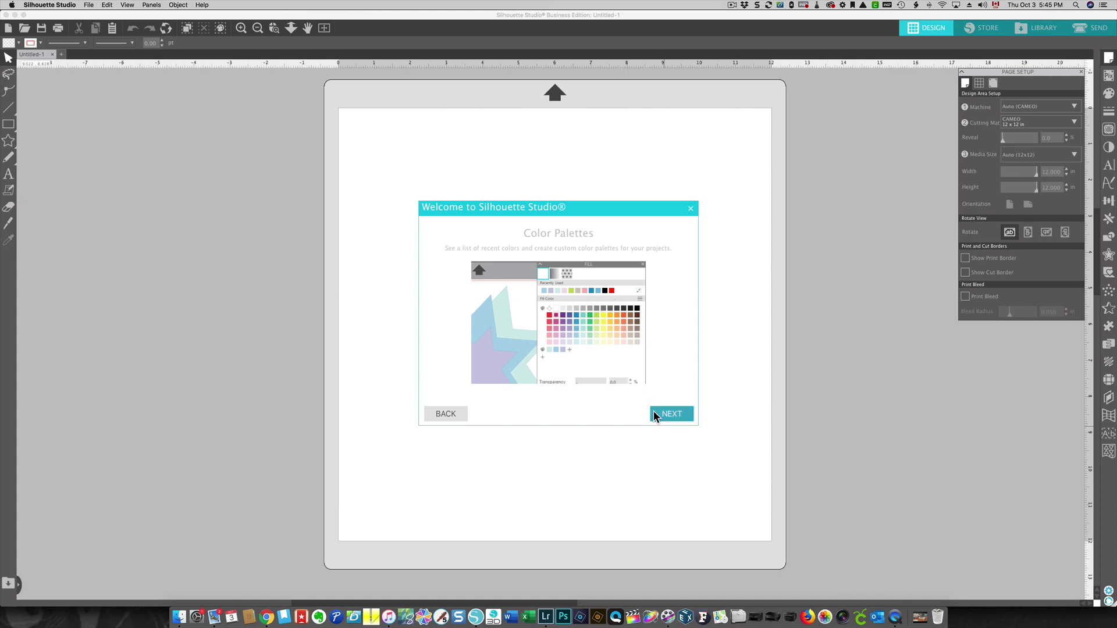
pyautogui.click(674, 413)
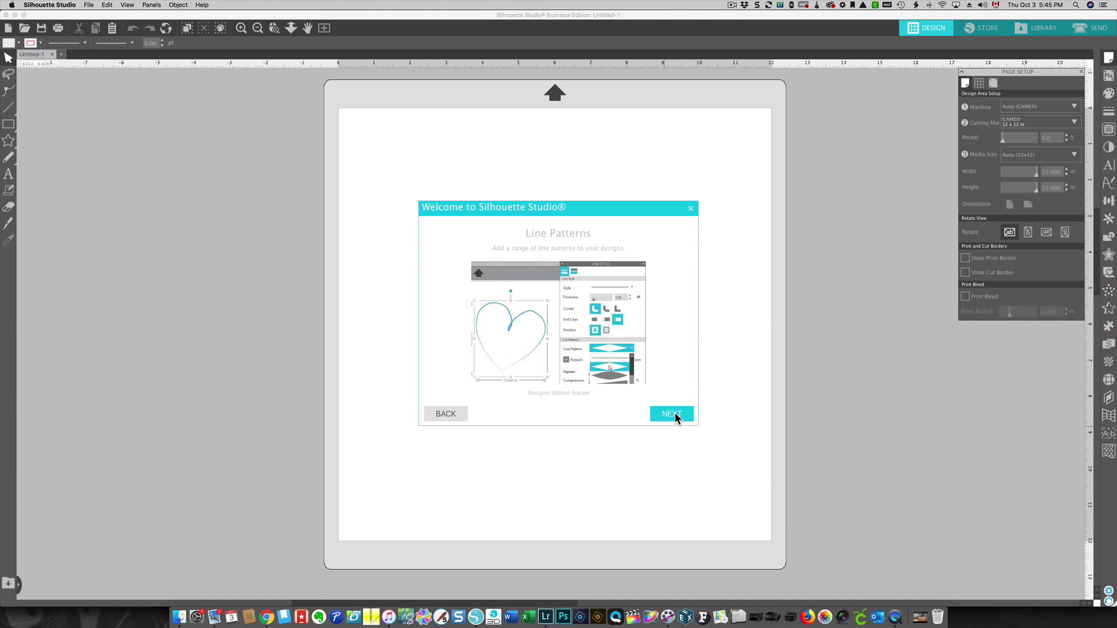
pyautogui.click(674, 412)
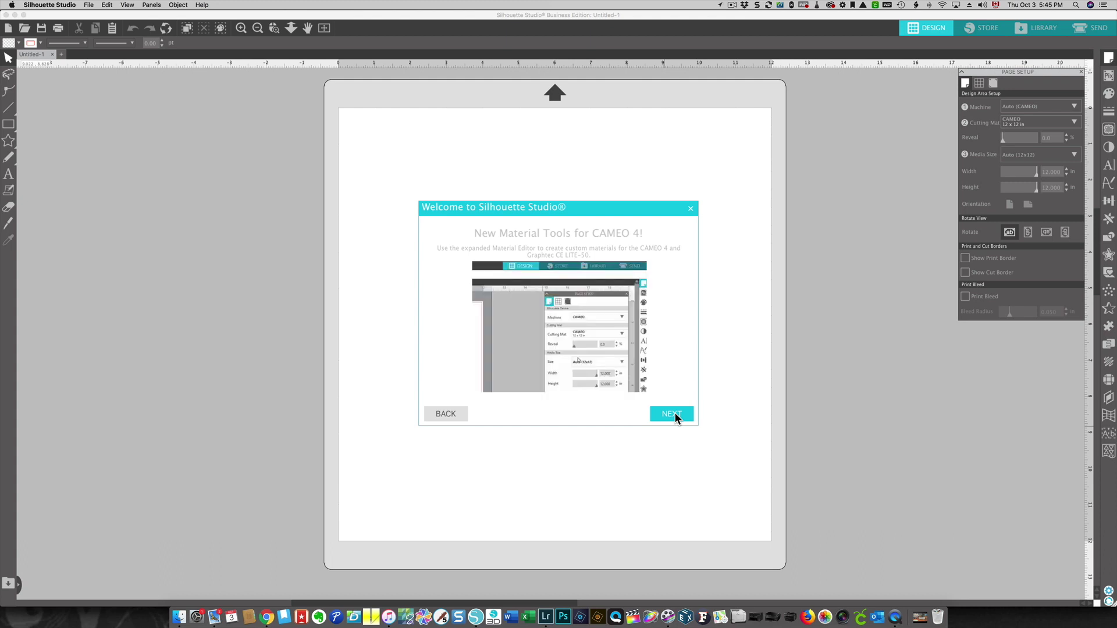
pyautogui.click(672, 413)
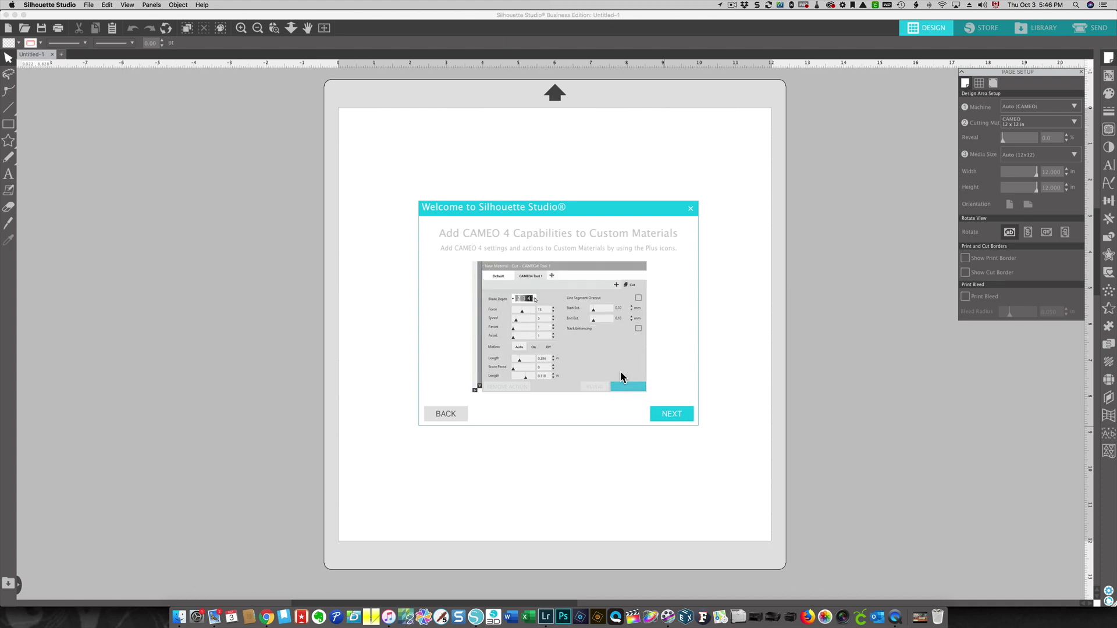
pyautogui.click(668, 414)
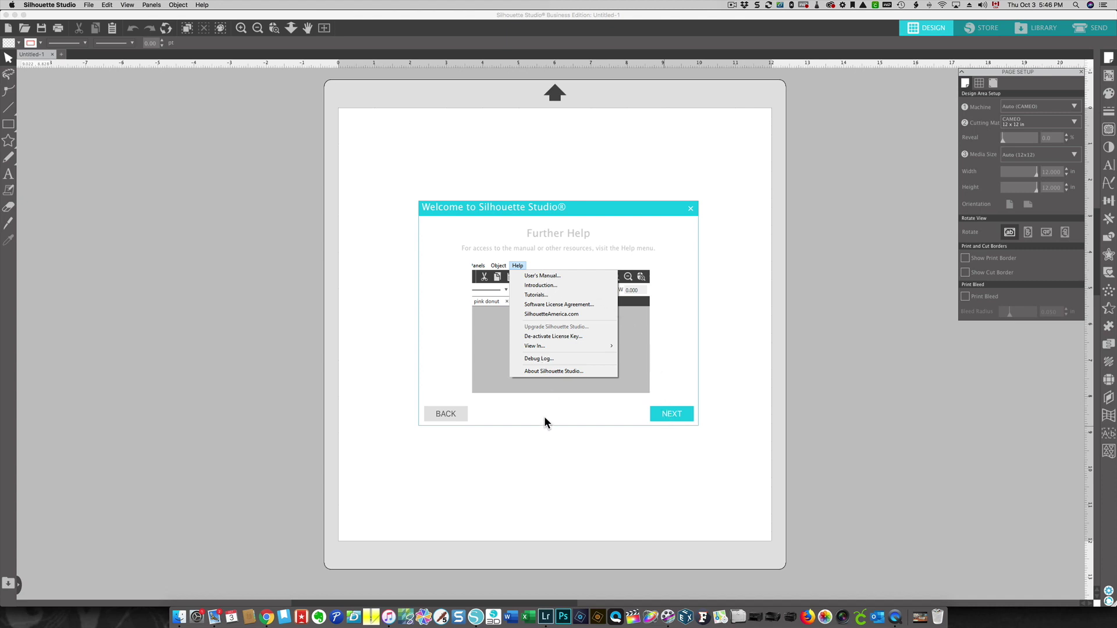
pyautogui.click(677, 413)
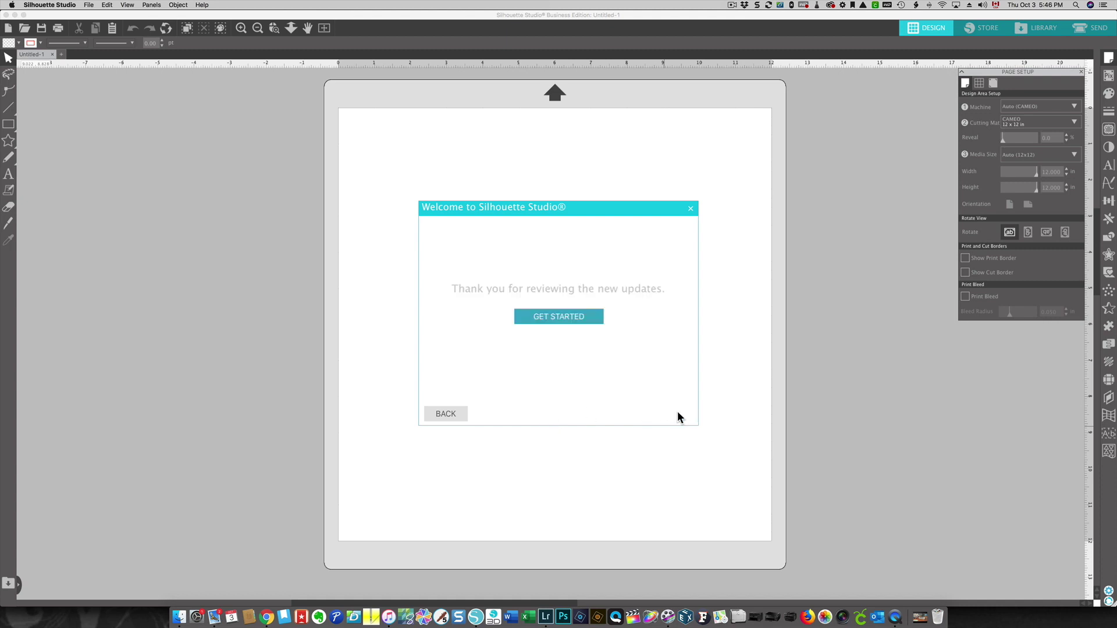
pyautogui.click(550, 317)
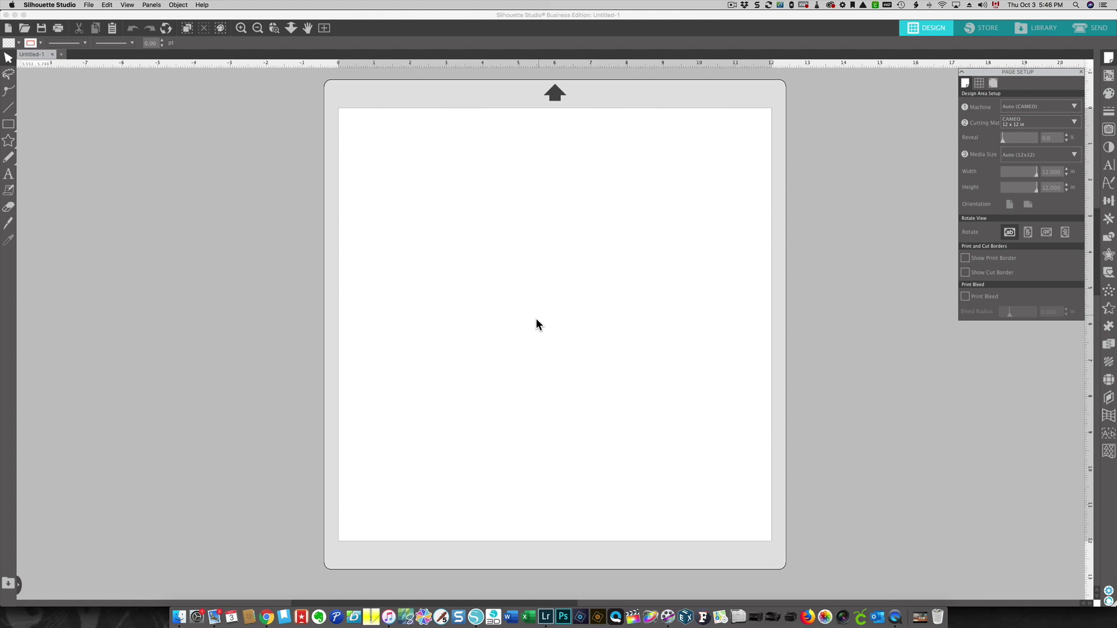
# Step: View the Silhouette Studio library and return to the design area
pyautogui.click(1035, 33)
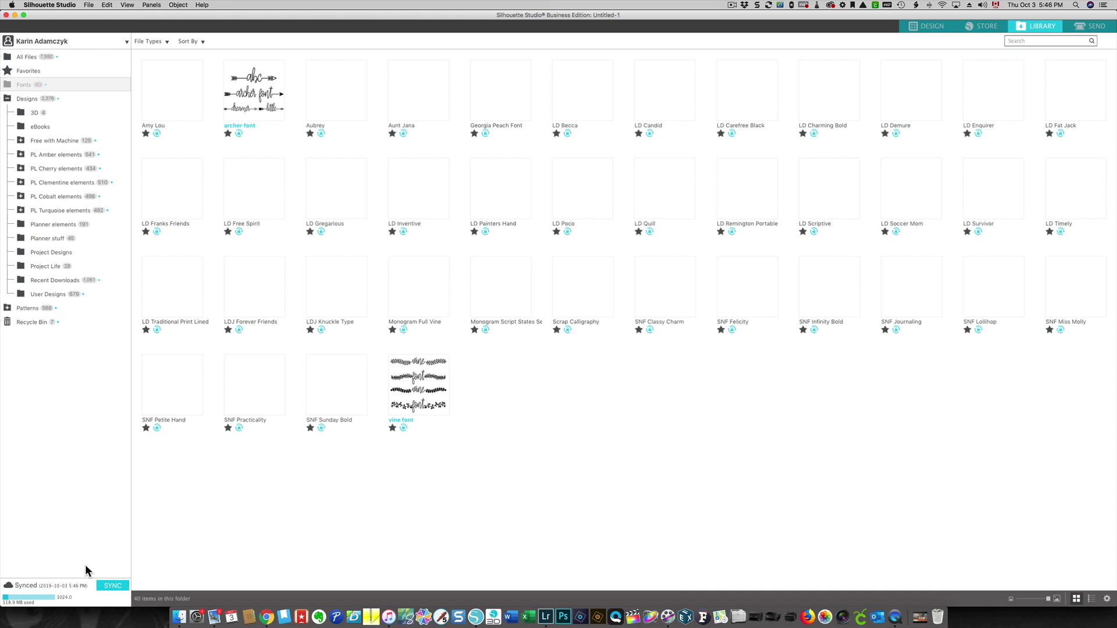
pyautogui.click(931, 25)
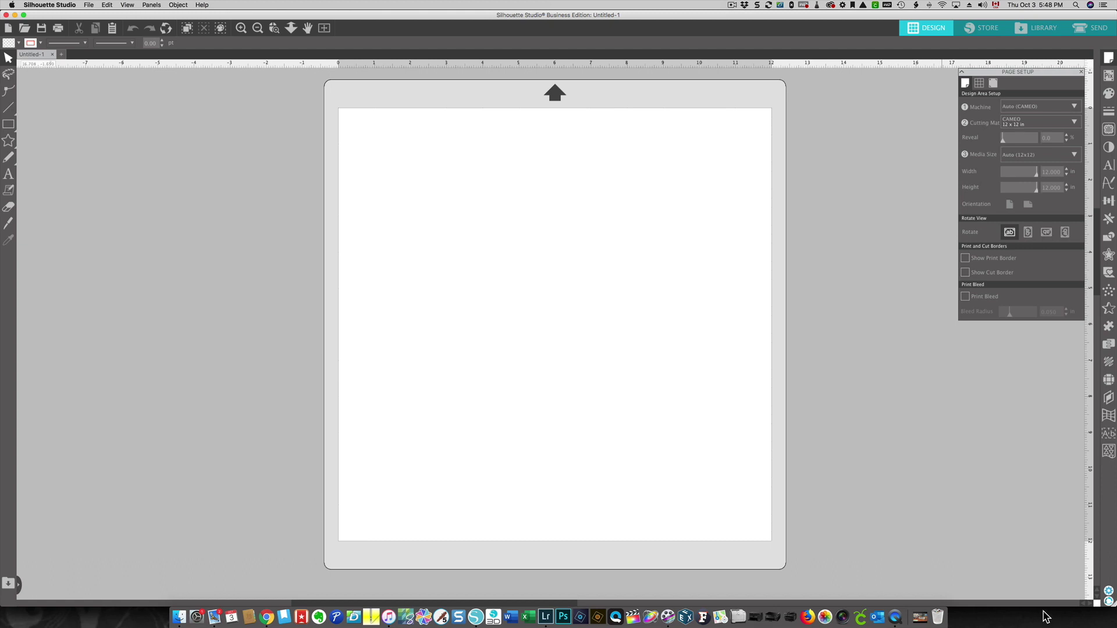
# Step: Switch to System Preferences, connect the CAMEO 4 over Bluetooth, and close the preferences window
pyautogui.click(197, 619)
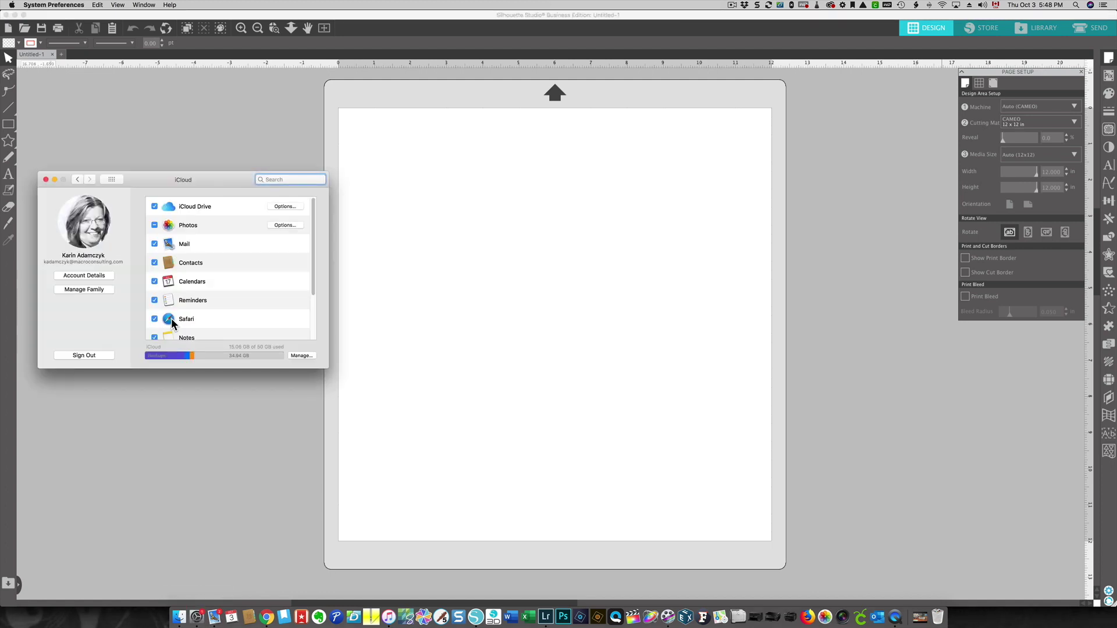
pyautogui.click(112, 181)
pyautogui.click(202, 304)
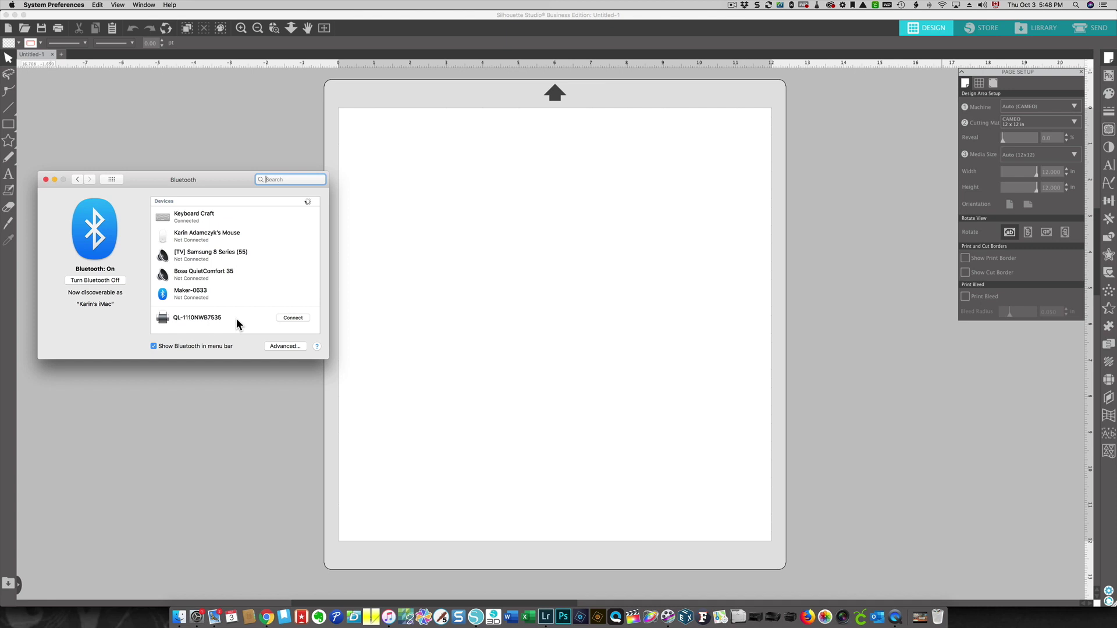
pyautogui.scroll(-1, 237, 292)
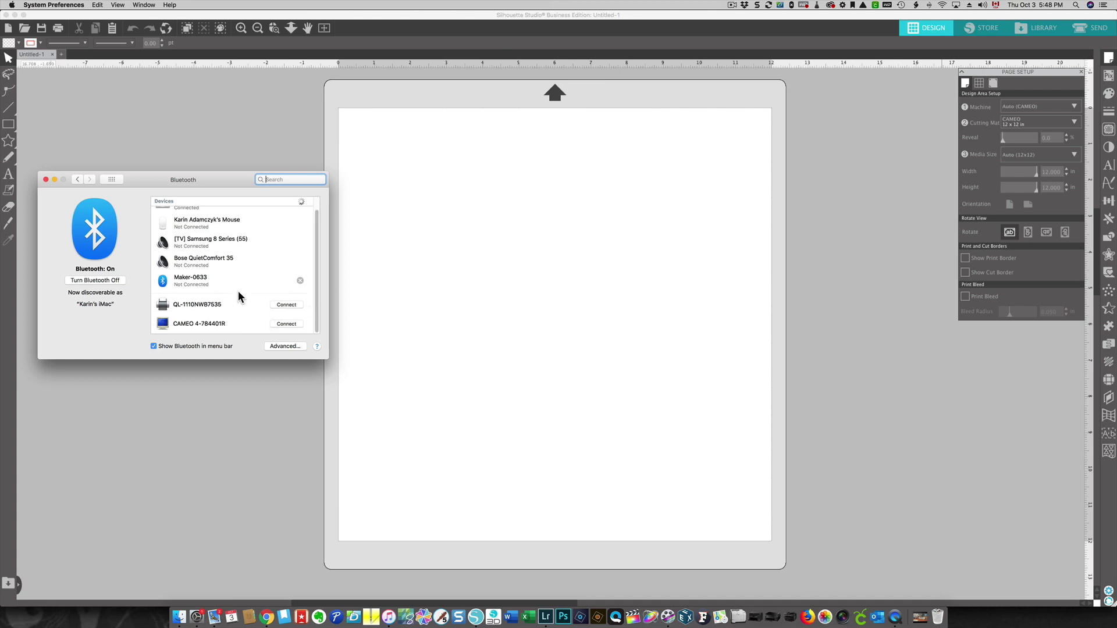
pyautogui.click(287, 323)
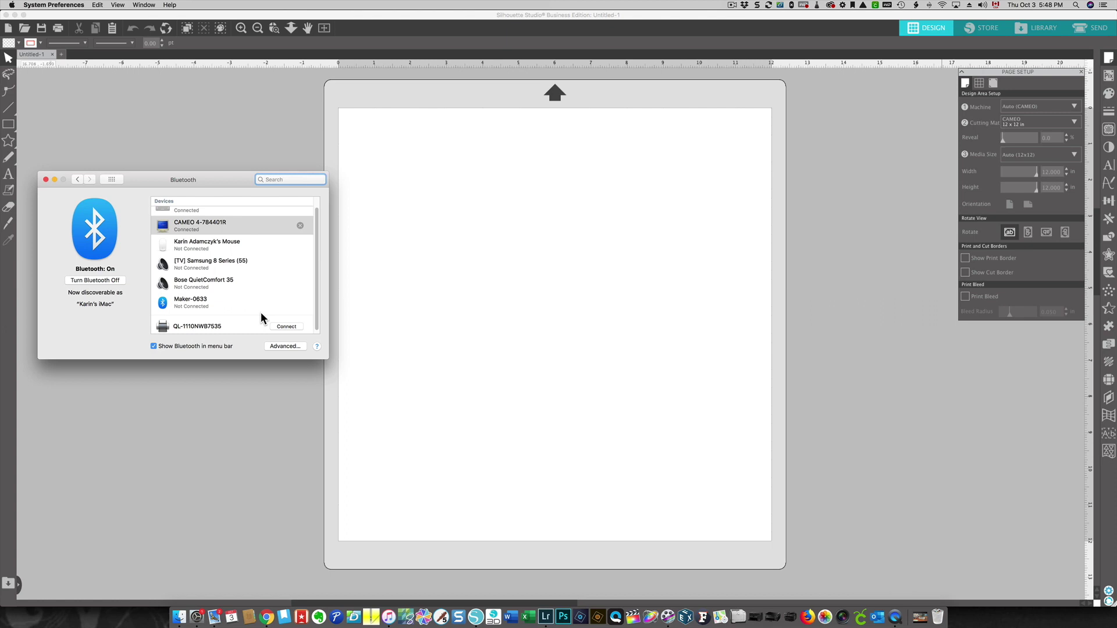
pyautogui.click(46, 179)
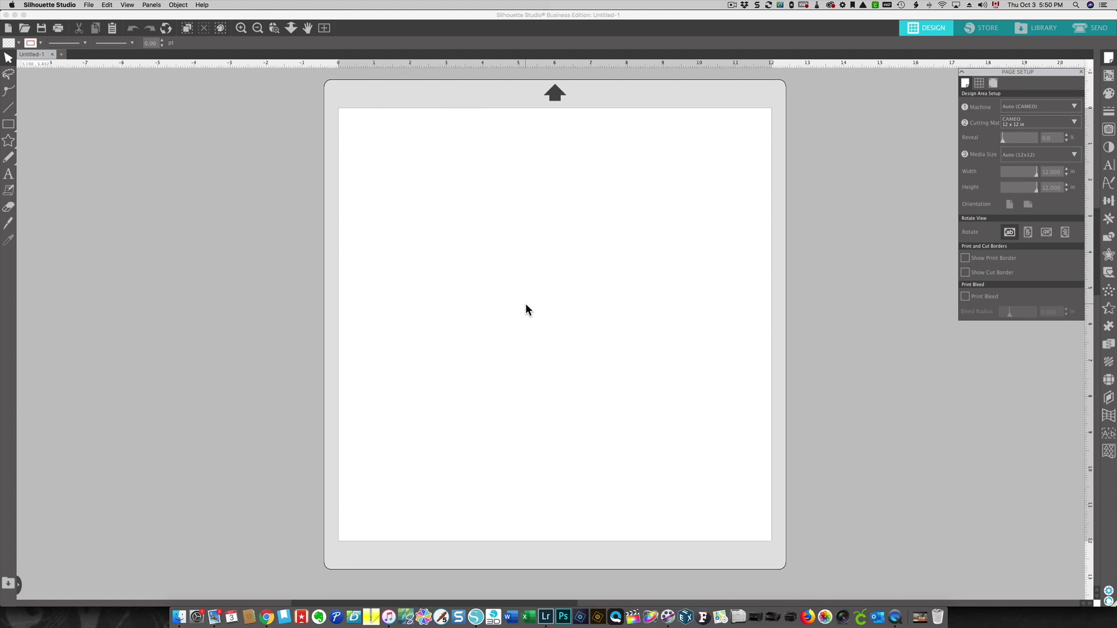
# Step: Add the text "test cut" near the upper-left corner of the cutting mat page
pyautogui.click(8, 173)
pyautogui.click(421, 187)
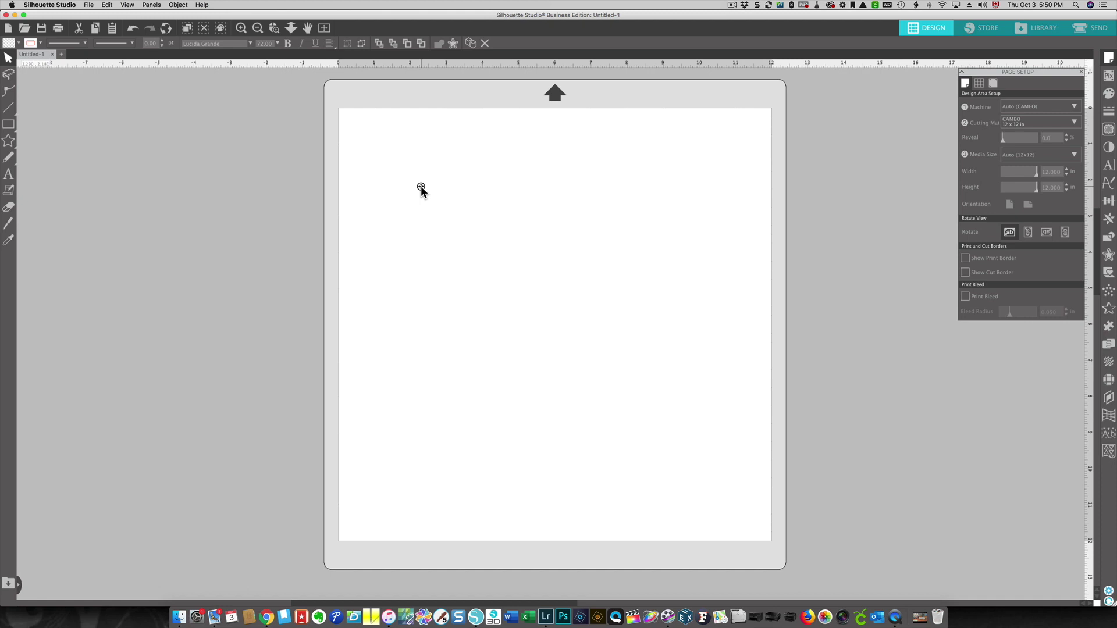
pyautogui.write('test cut')
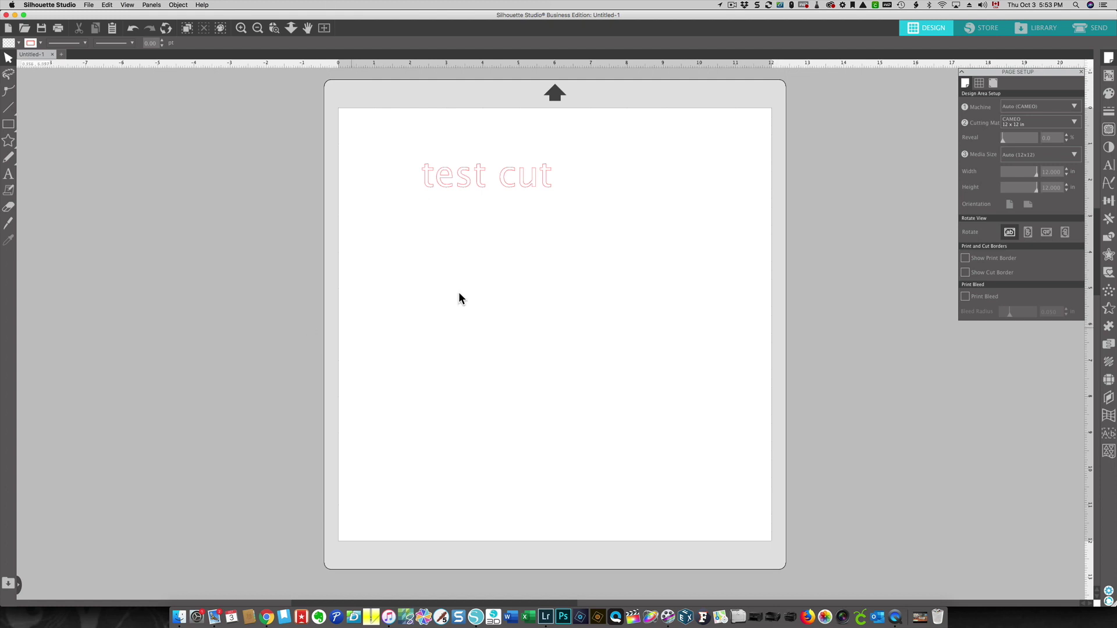
# Step: Go to the send settings, set the Tool 1 material to Cardstock, Chalkboard, and select the available Bluetooth CAMEO 4 as the cutting device
pyautogui.click(1090, 27)
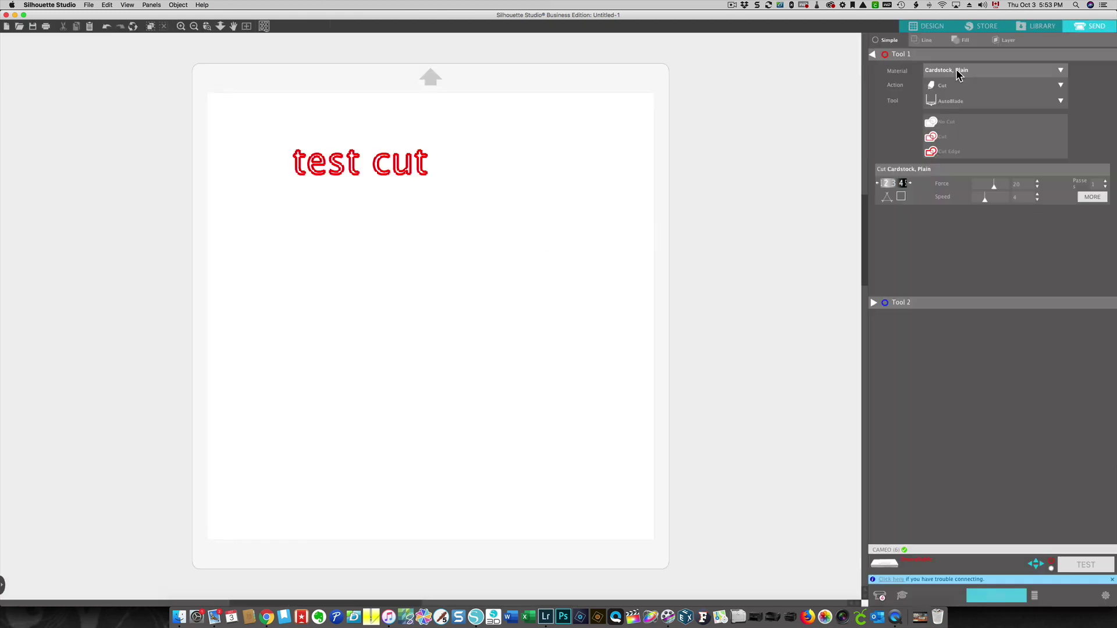
pyautogui.click(979, 71)
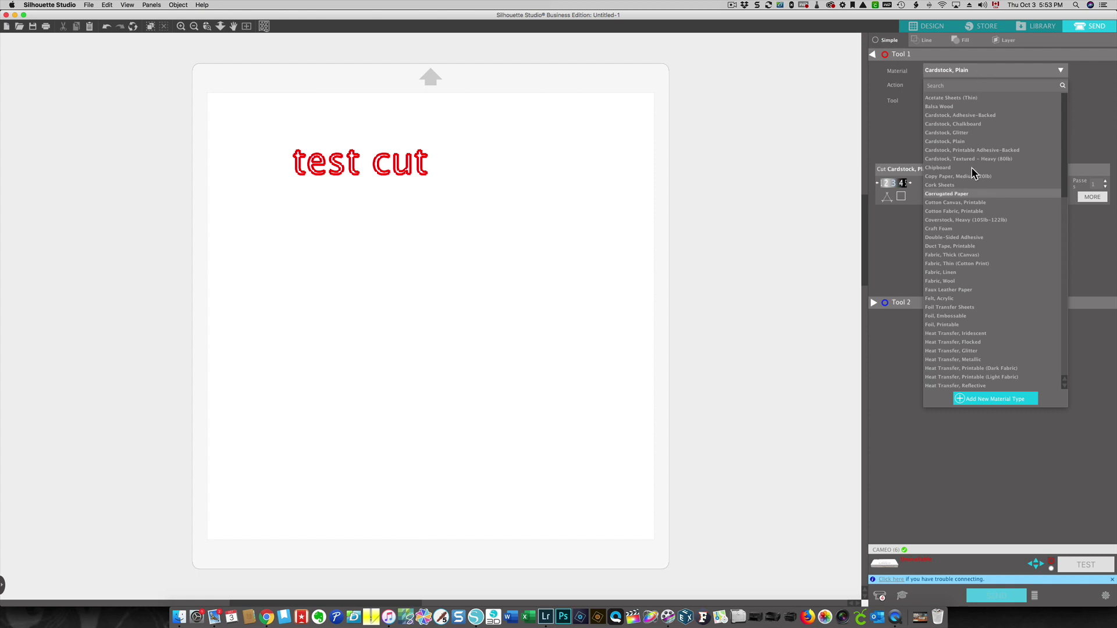
pyautogui.click(975, 124)
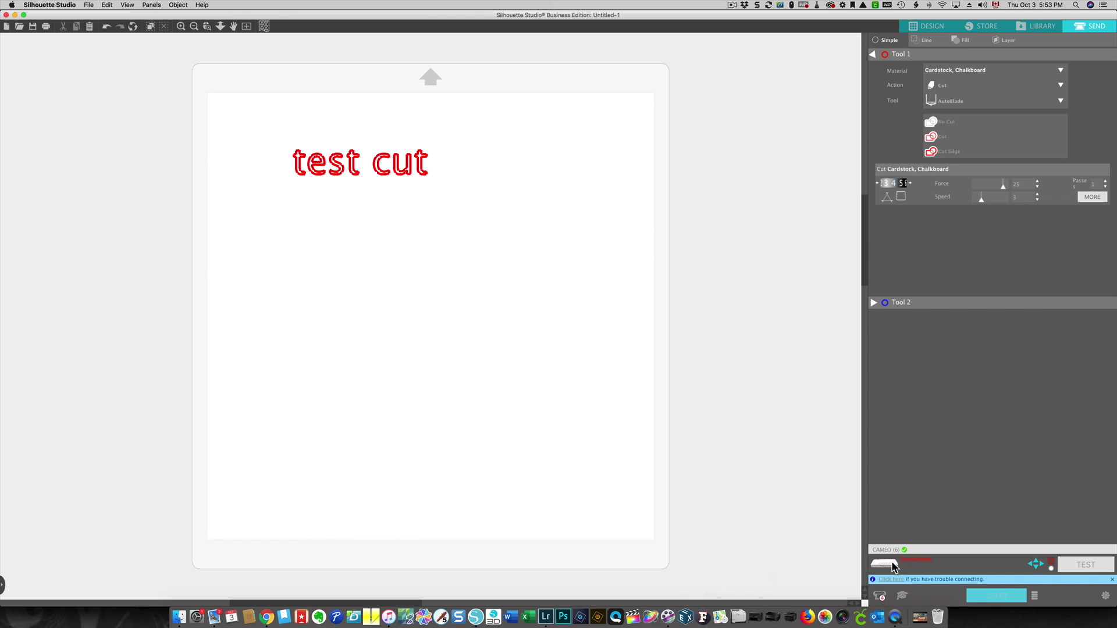
pyautogui.click(879, 596)
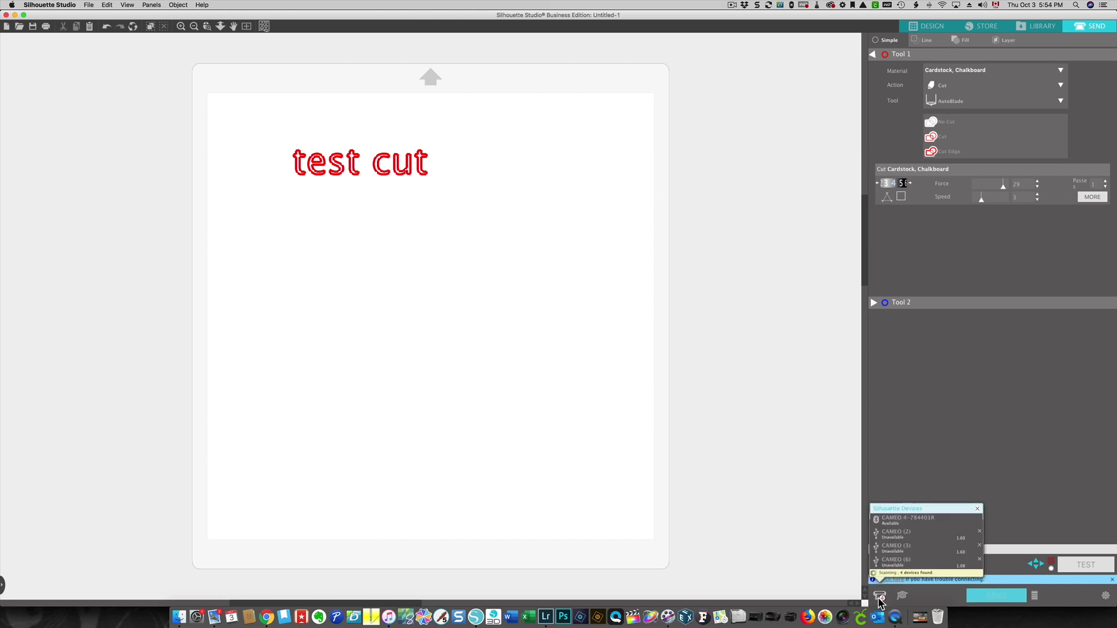
pyautogui.click(891, 520)
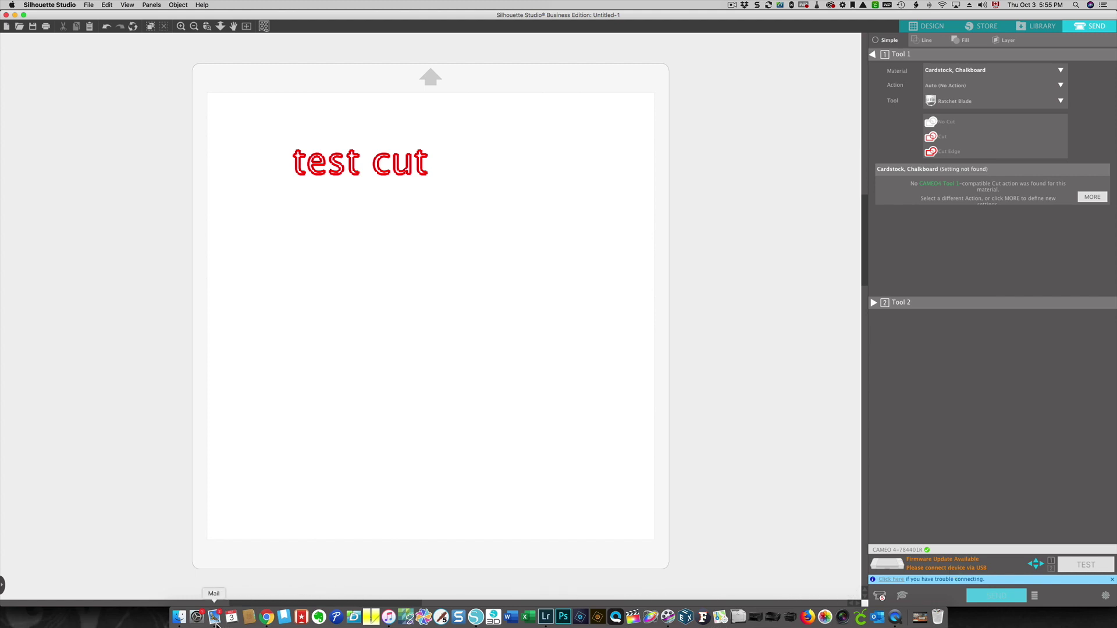
# Step: Switch to System Preferences, check the CAMEO 4's connection among the Bluetooth devices, and close the preferences window
pyautogui.click(197, 617)
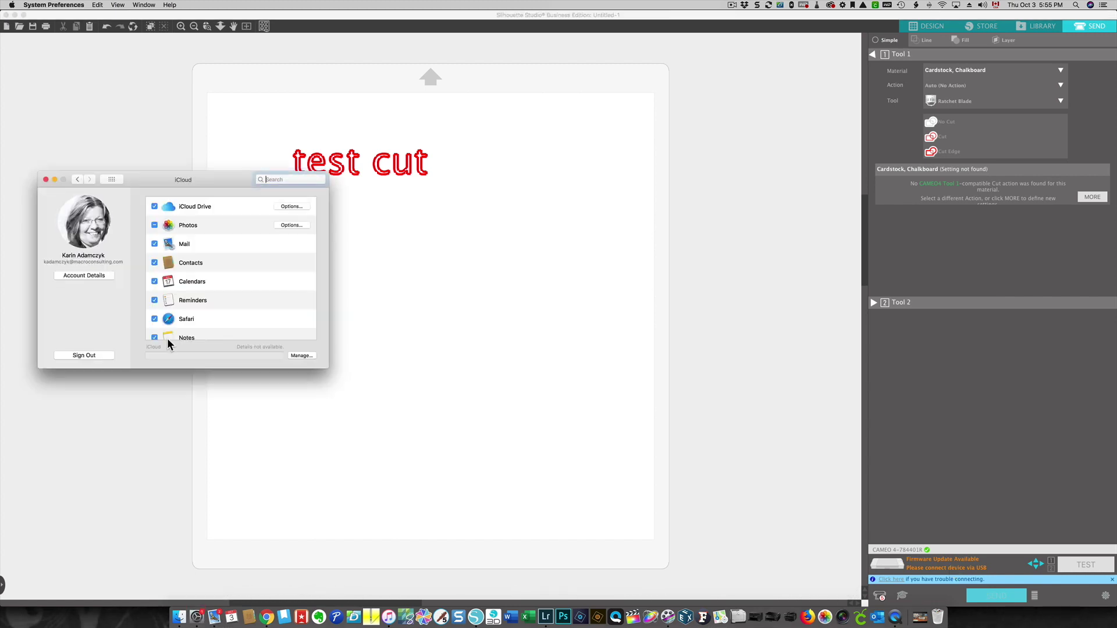
pyautogui.click(114, 178)
pyautogui.click(201, 310)
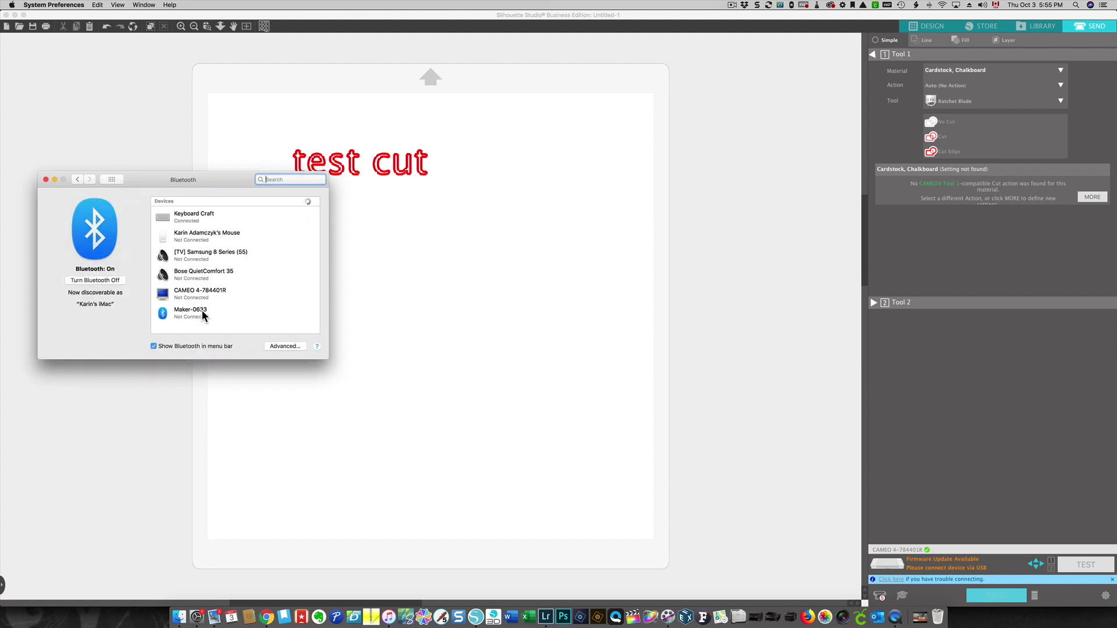
pyautogui.moveTo(198, 213)
pyautogui.moveTo(192, 258)
pyautogui.moveTo(255, 299)
pyautogui.click(46, 180)
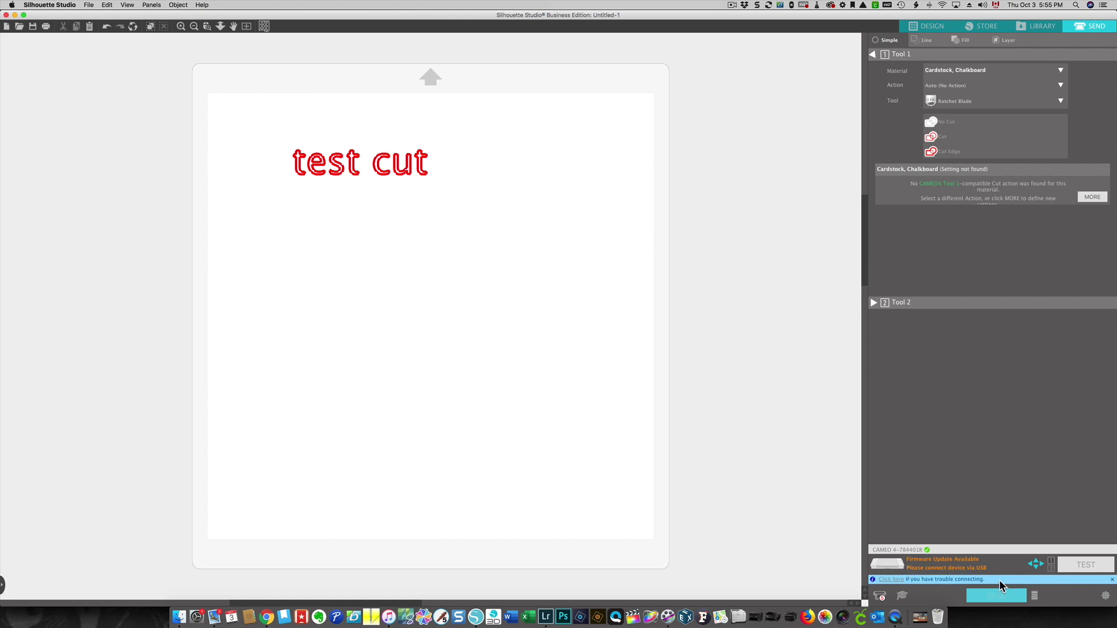
# Step: Select the available USB-connected CAMEO as the cutting device instead of the Bluetooth one
pyautogui.click(880, 597)
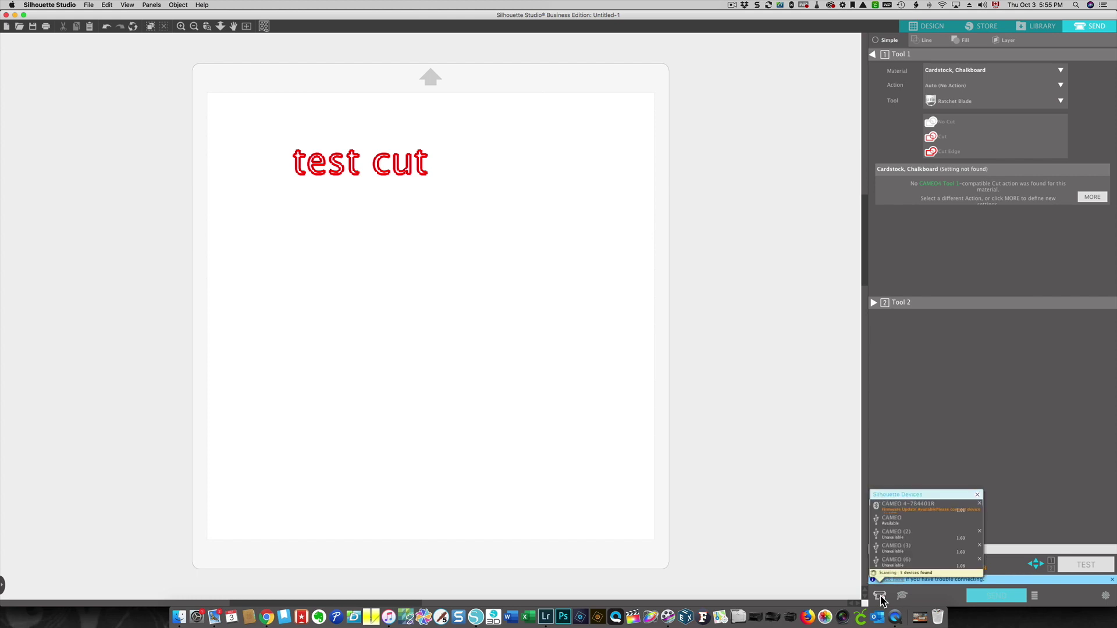
pyautogui.click(912, 523)
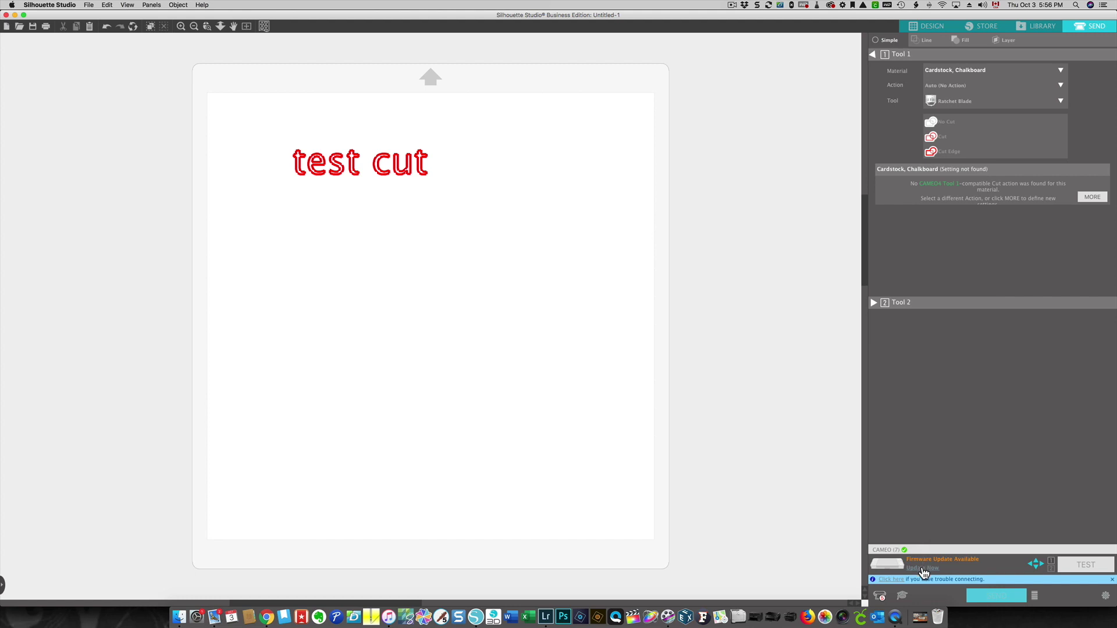
pyautogui.click(879, 596)
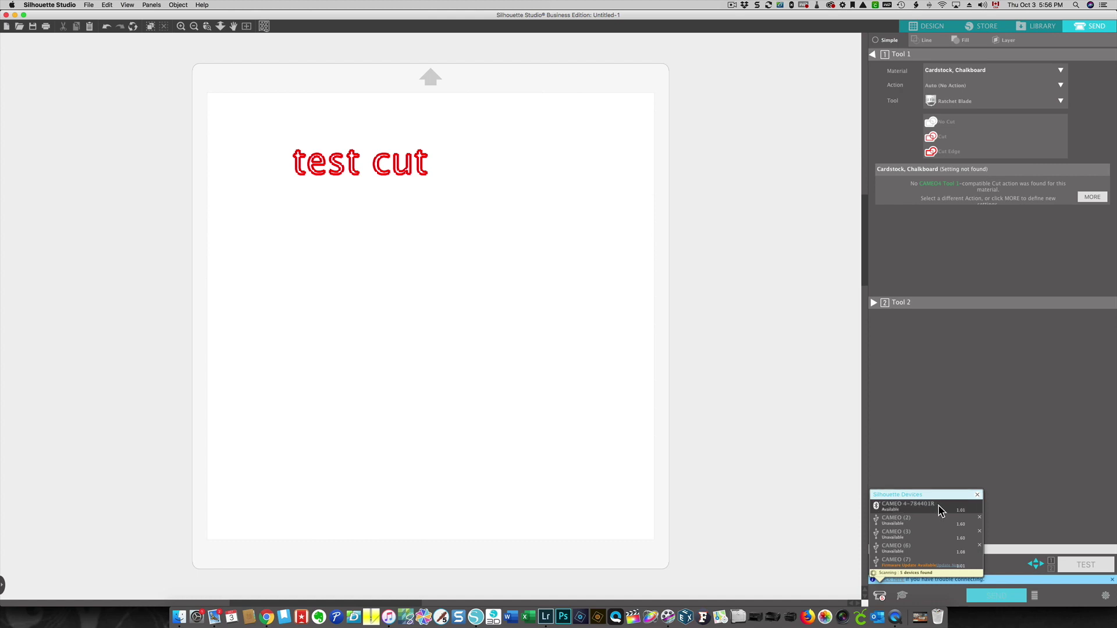
pyautogui.click(923, 563)
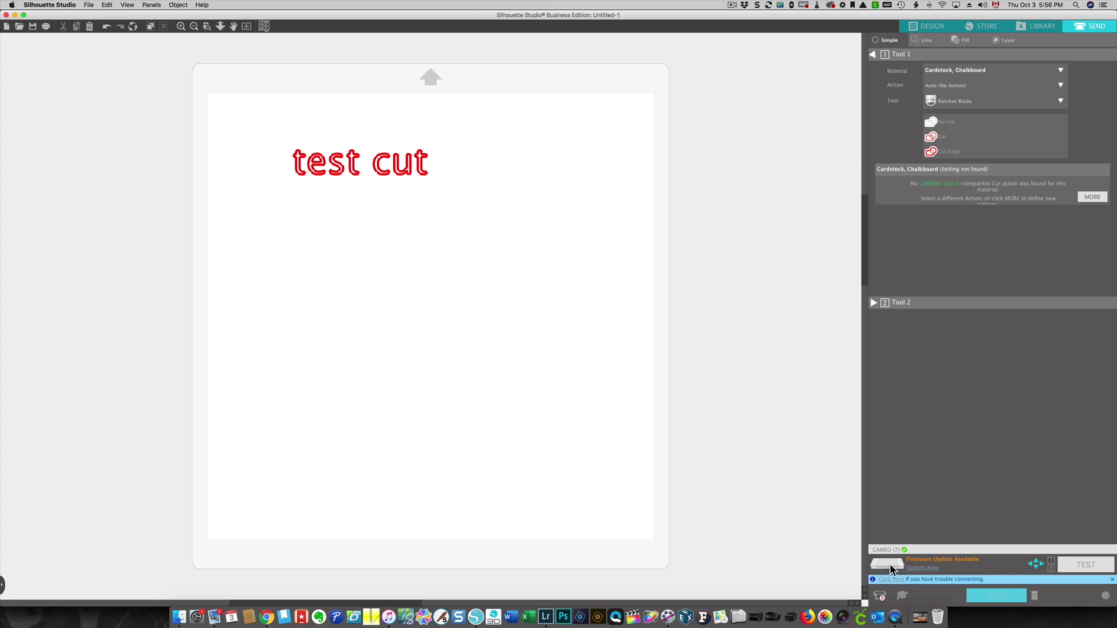
# Step: Try the CAMEO (3) entry as the cutting device and switch back to CAMEO (7)
pyautogui.click(880, 596)
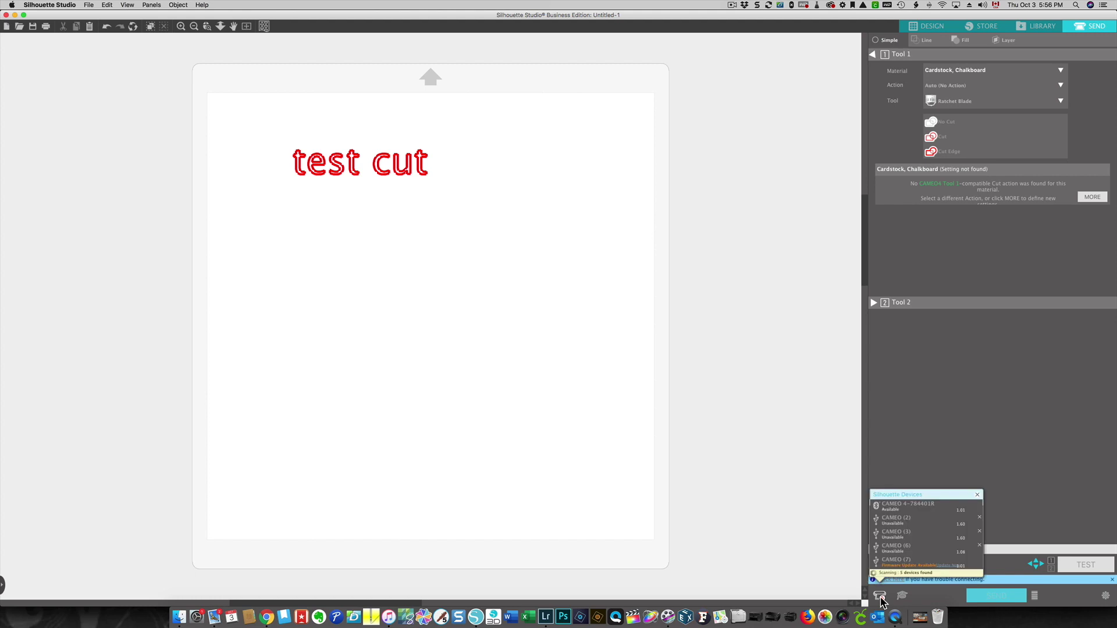
pyautogui.click(891, 534)
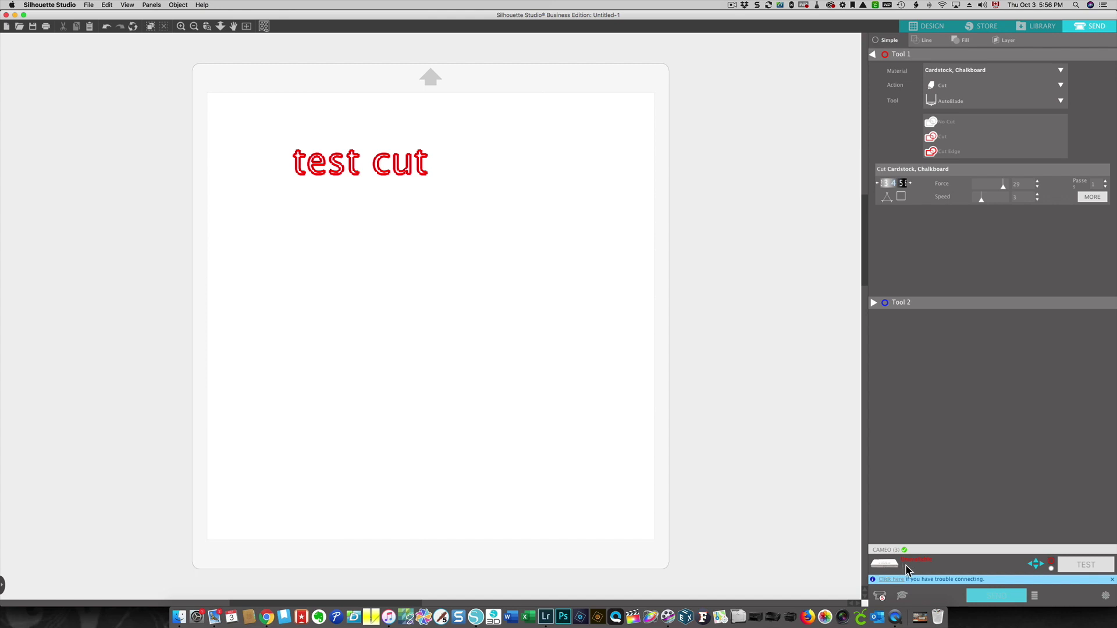
pyautogui.click(880, 597)
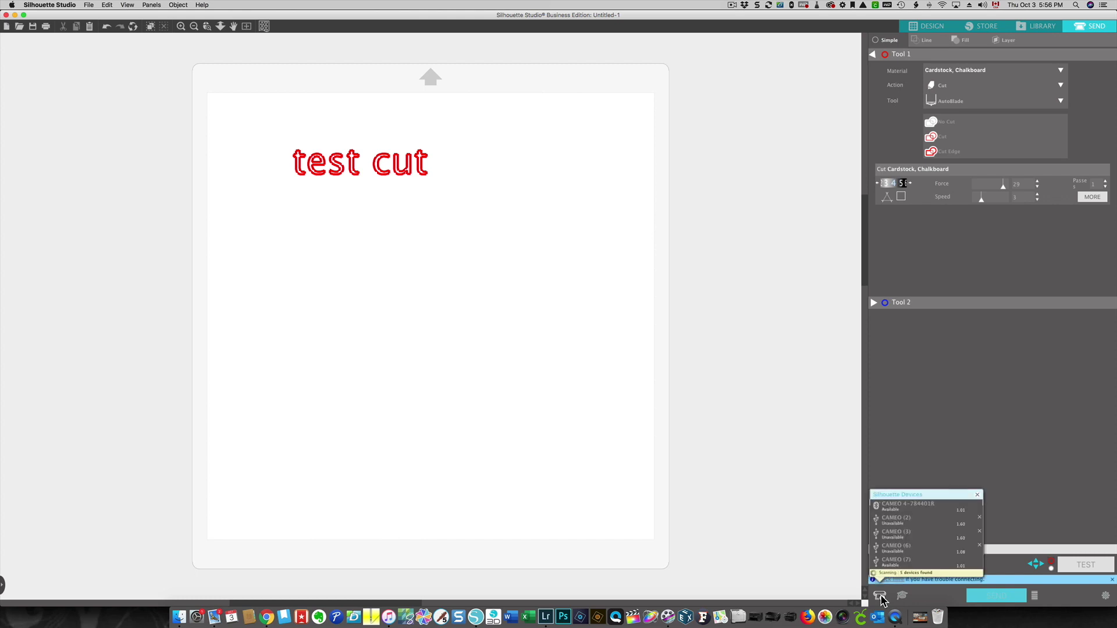
pyautogui.click(896, 562)
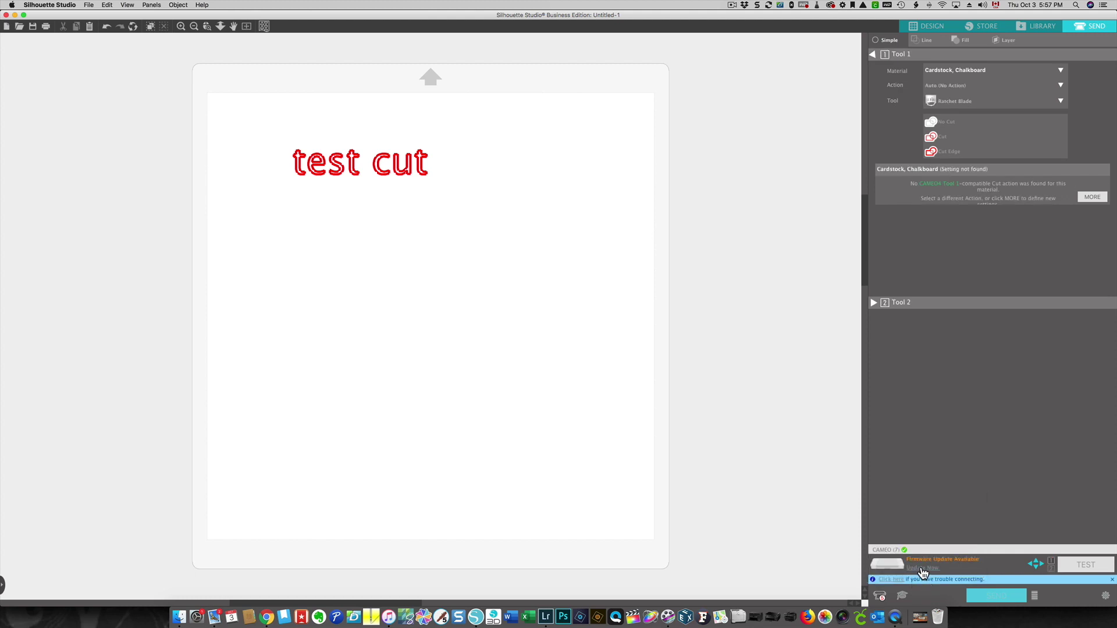
# Step: Run the available firmware update for CAMEO (7) and send the test cut to the machine
pyautogui.click(922, 568)
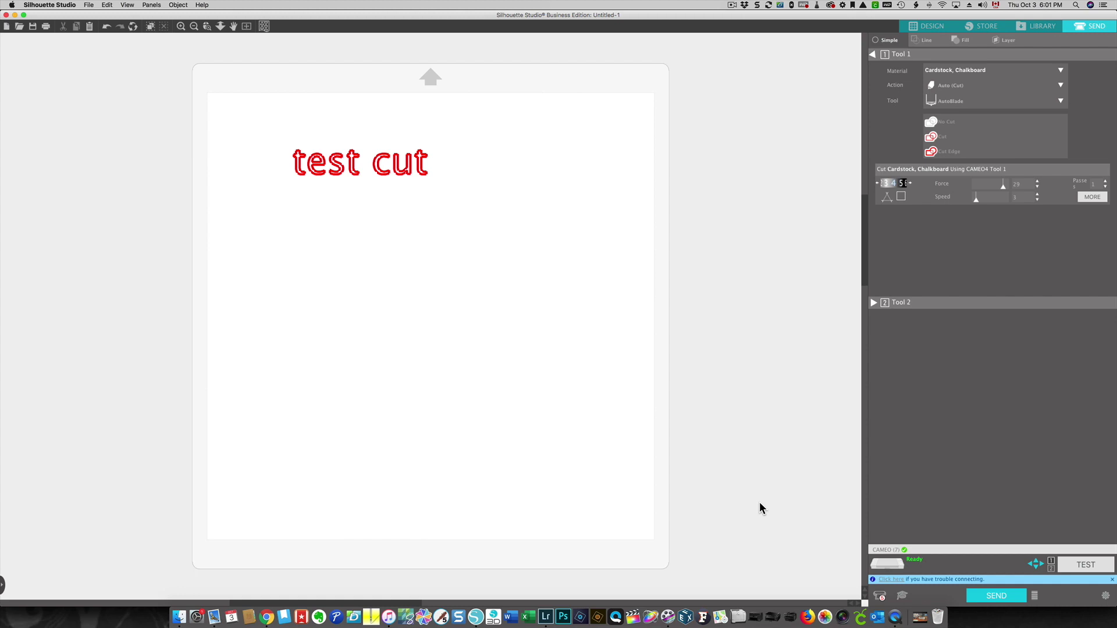
pyautogui.click(982, 596)
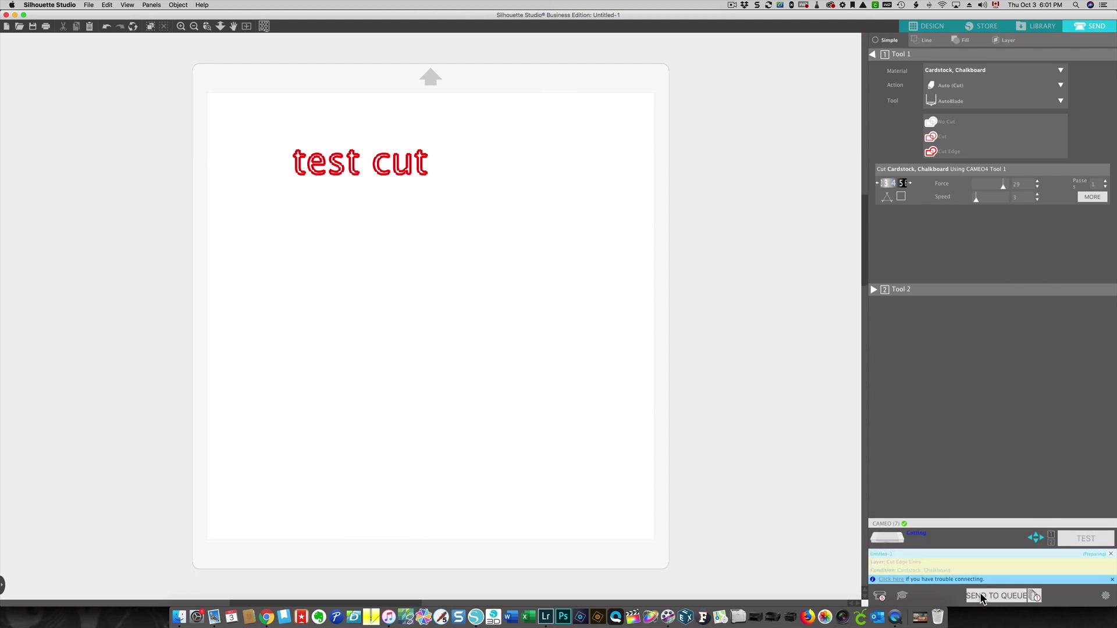